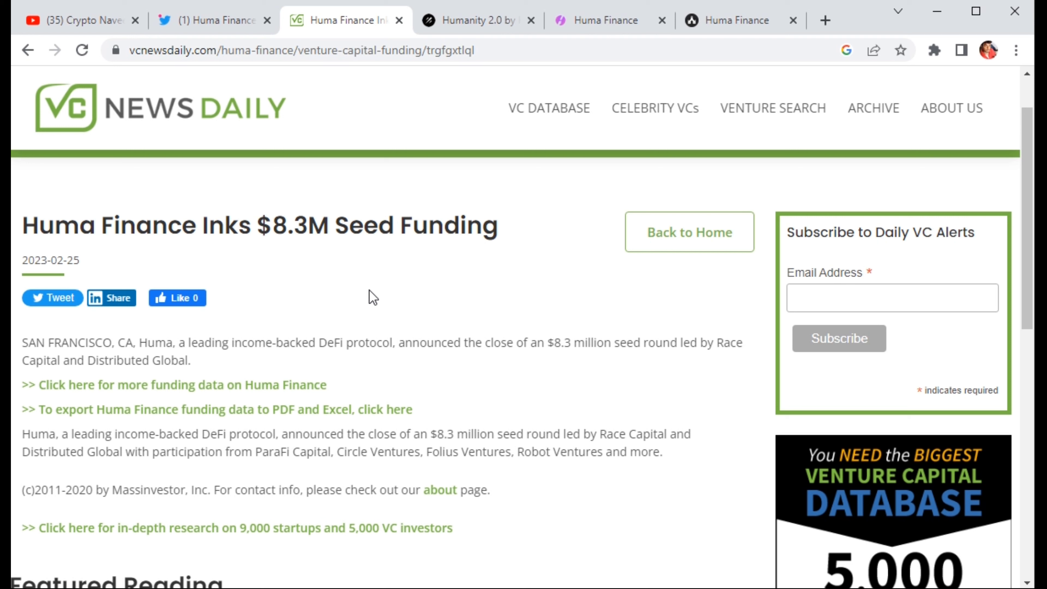
Go by way of the Galxe campaign to the Huma app and connect the MetaMask wallet to it
click(498, 30)
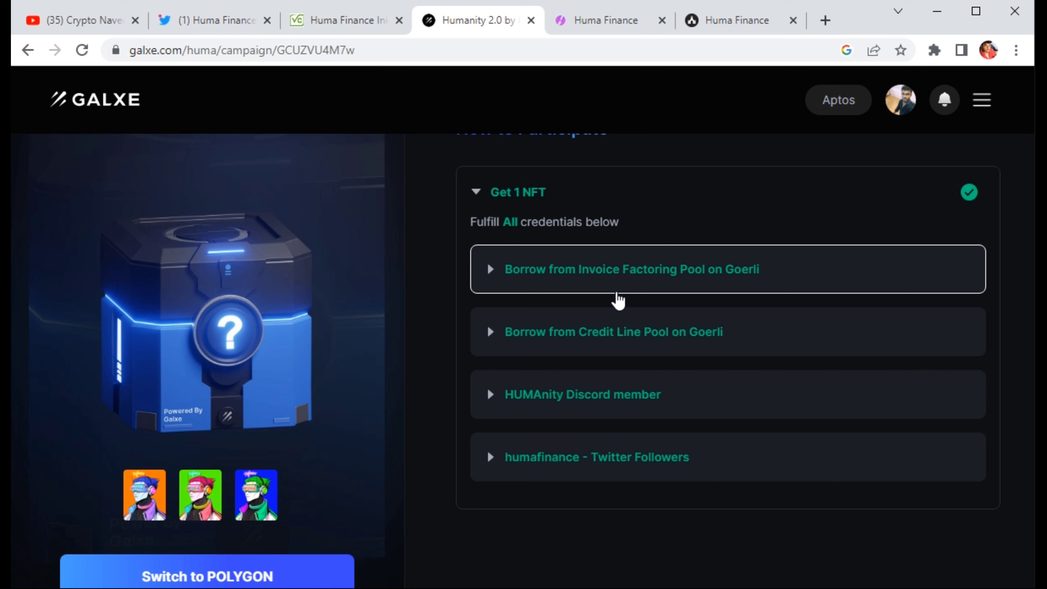
click(611, 24)
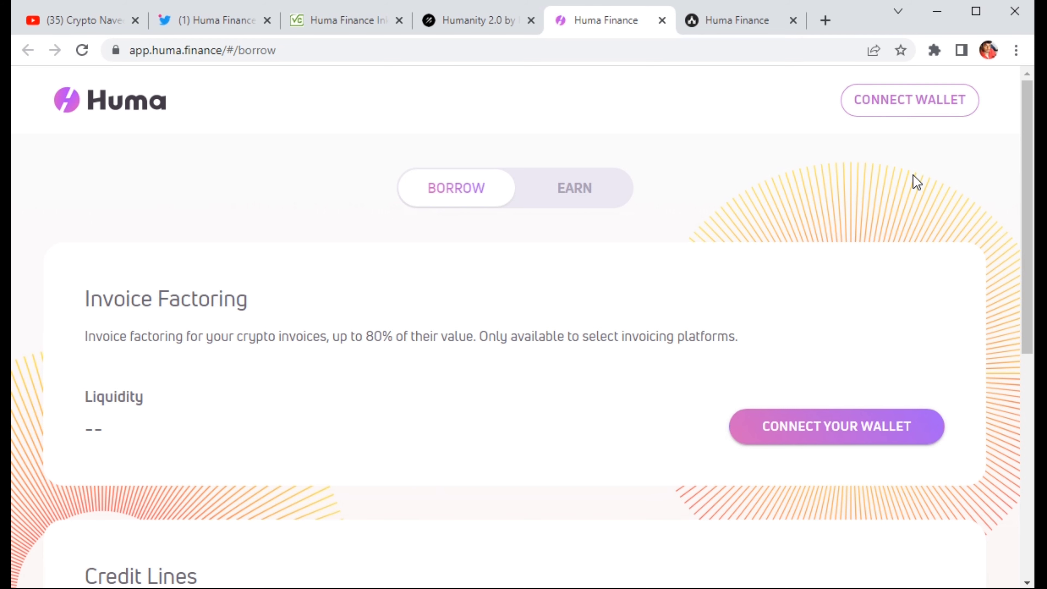
click(926, 108)
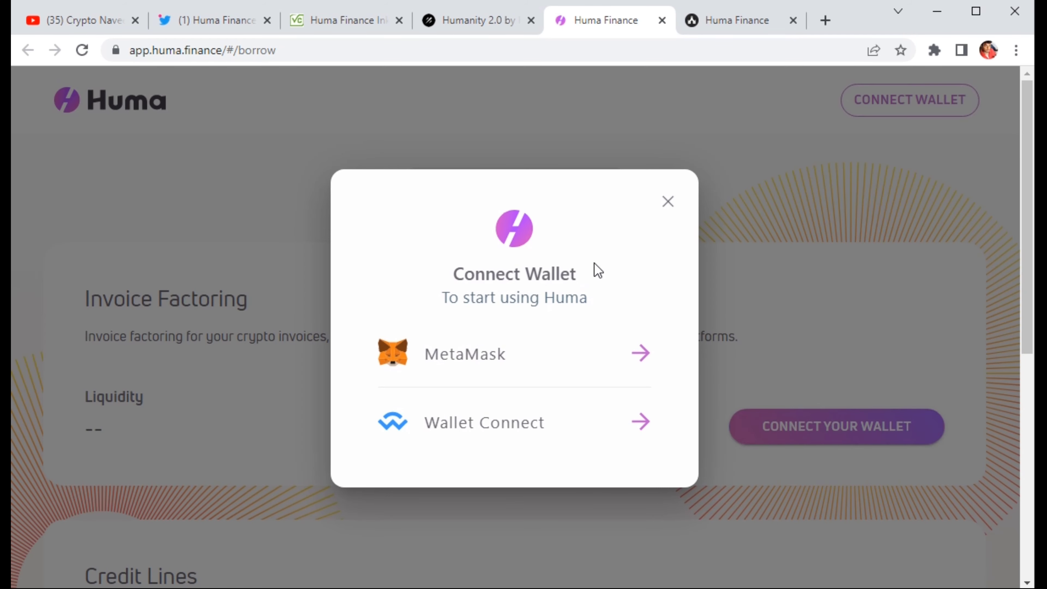
click(514, 366)
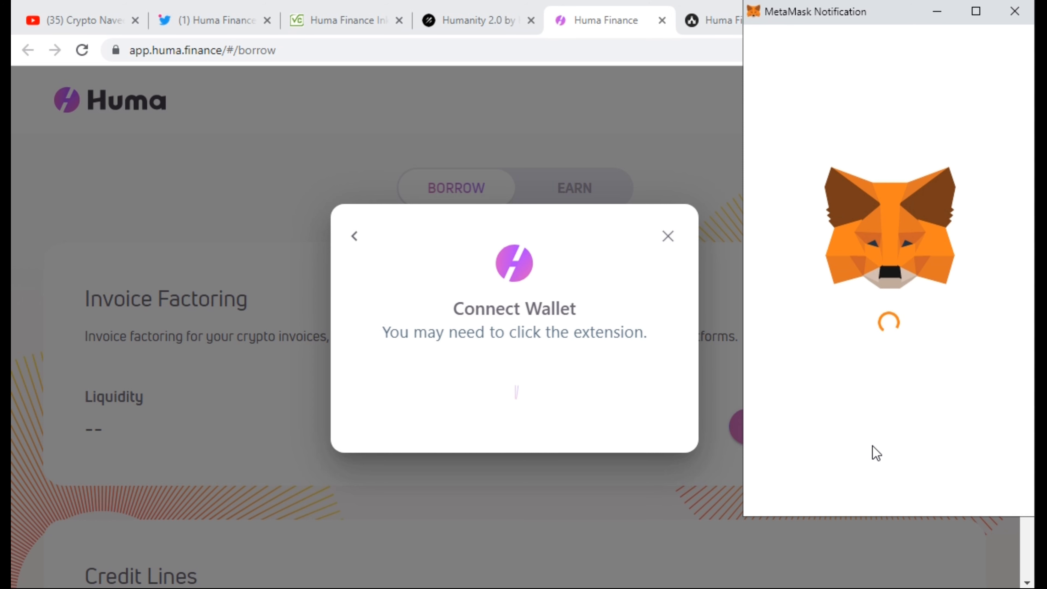
click(973, 479)
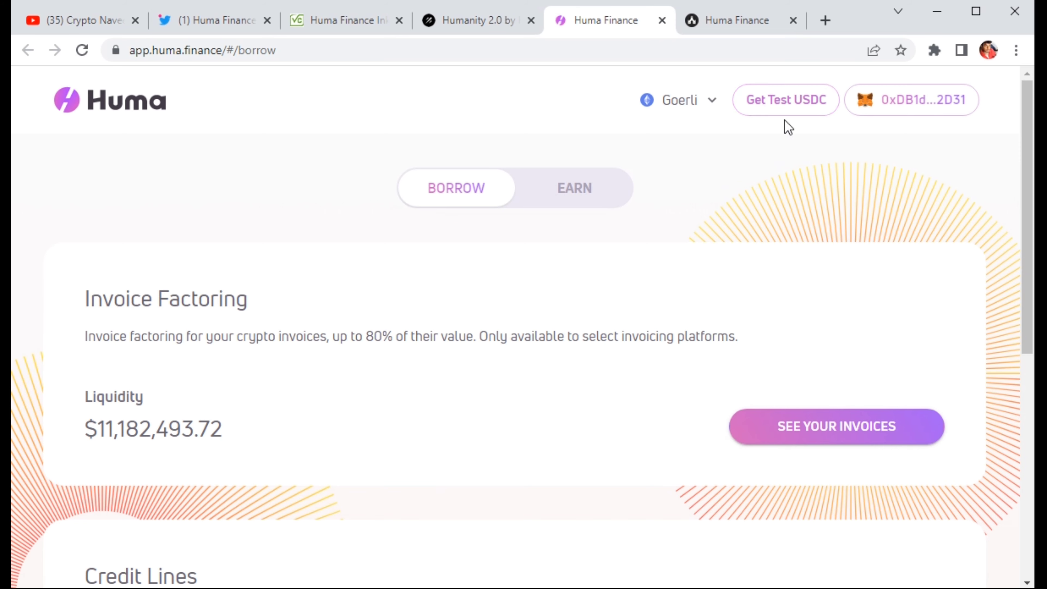
click(793, 103)
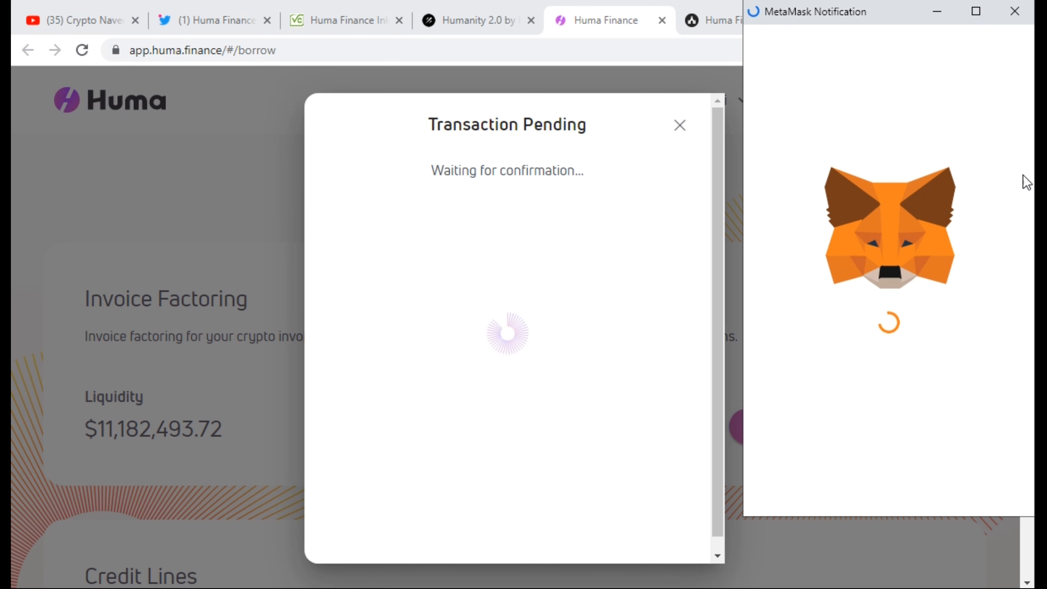
click(1015, 11)
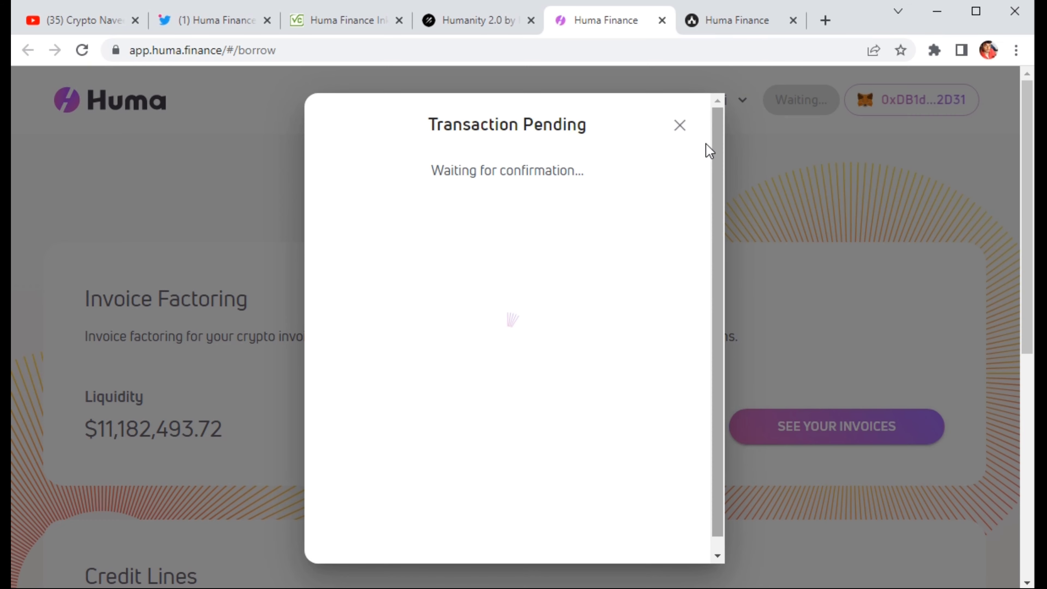
click(679, 125)
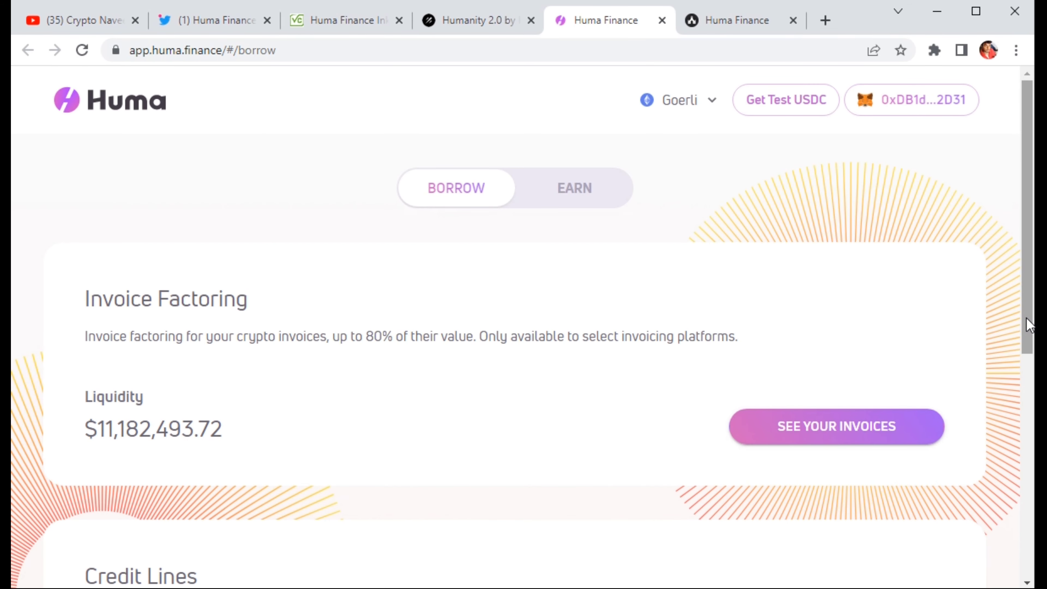
Show the Earn pools down to Credit Lines and dismiss the wallet extension window that covers them
drag(1026, 317, 1025, 341)
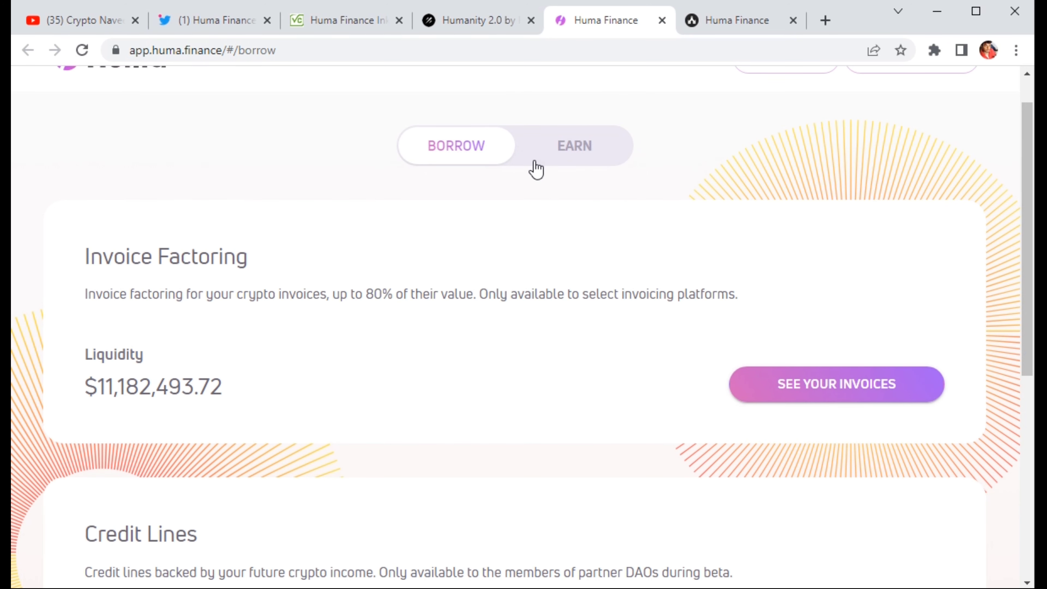
click(571, 156)
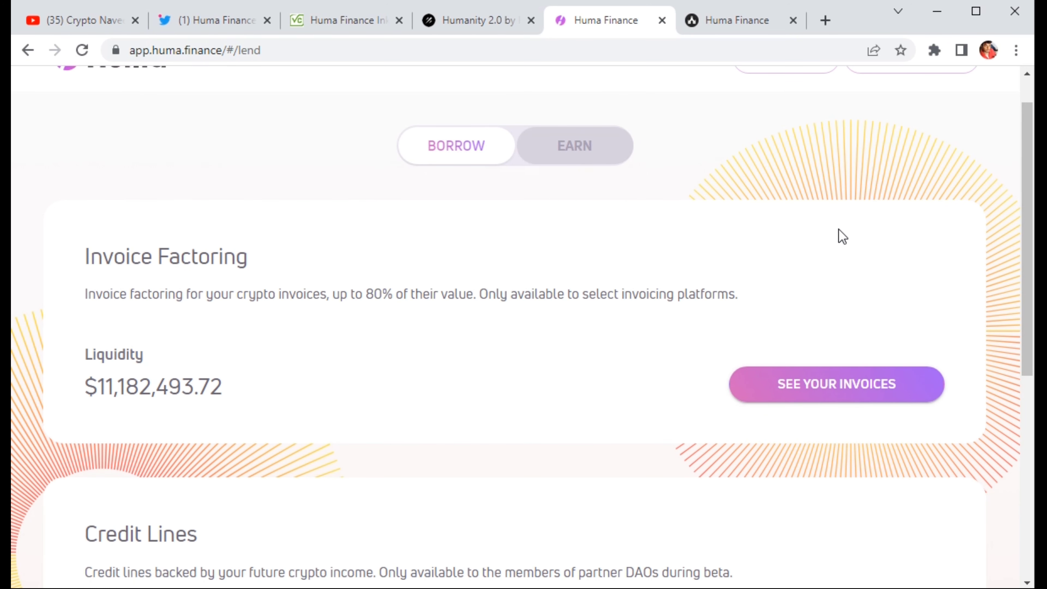
drag(1025, 315, 1025, 454)
scroll(1014, 488, down, 3)
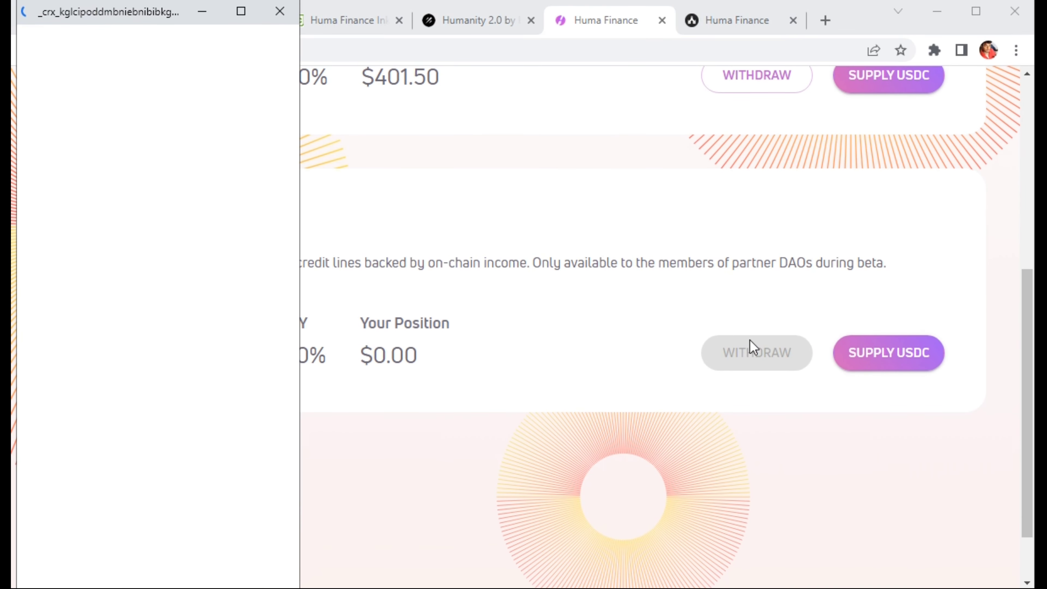
click(280, 13)
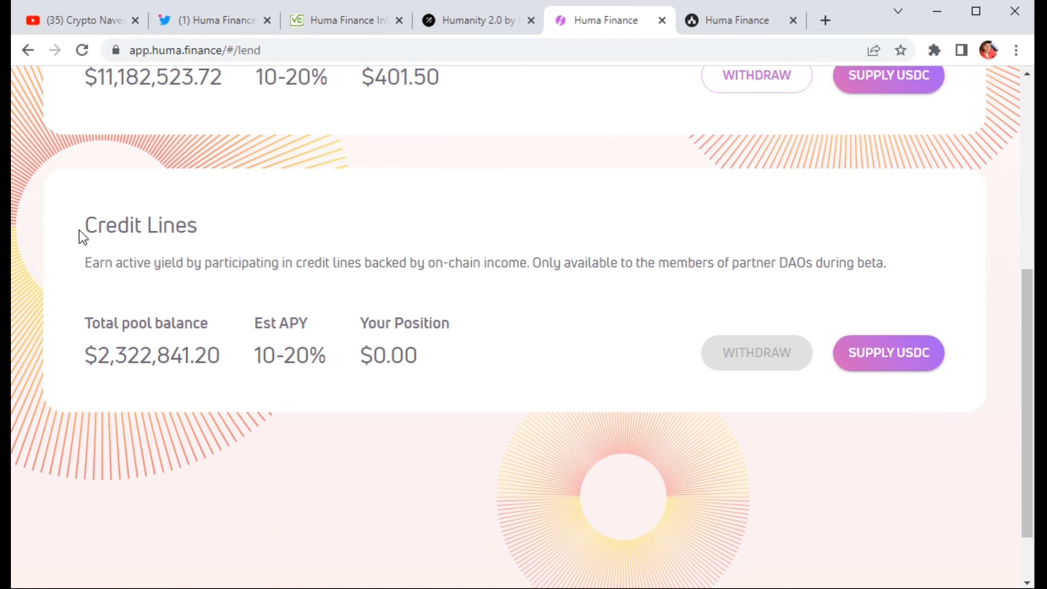
Start supplying USDC to the Credit Lines pool and get approved as a lender
drag(83, 237, 233, 245)
click(234, 245)
click(900, 357)
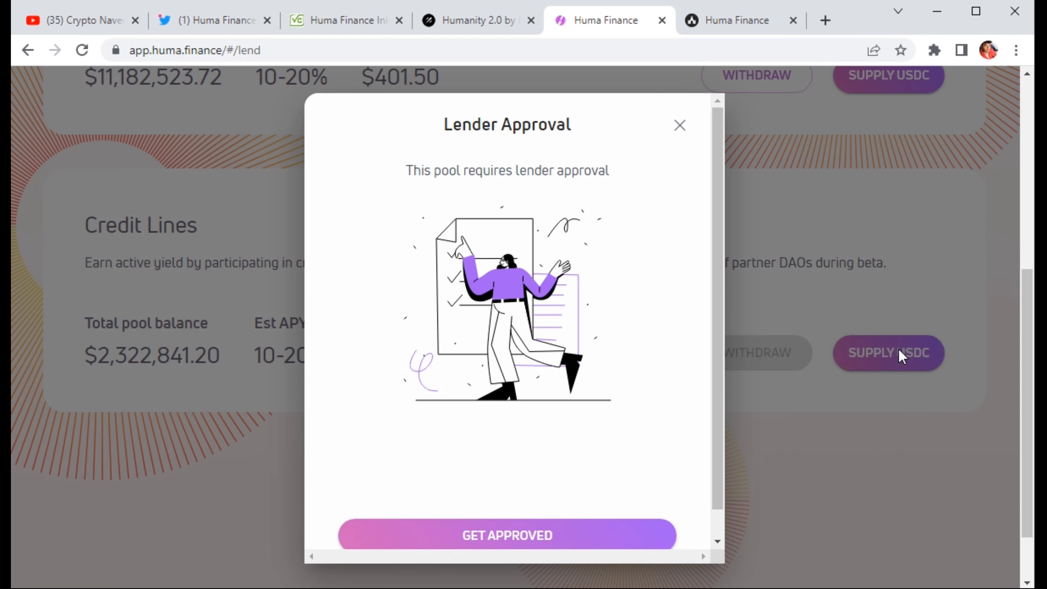
click(595, 535)
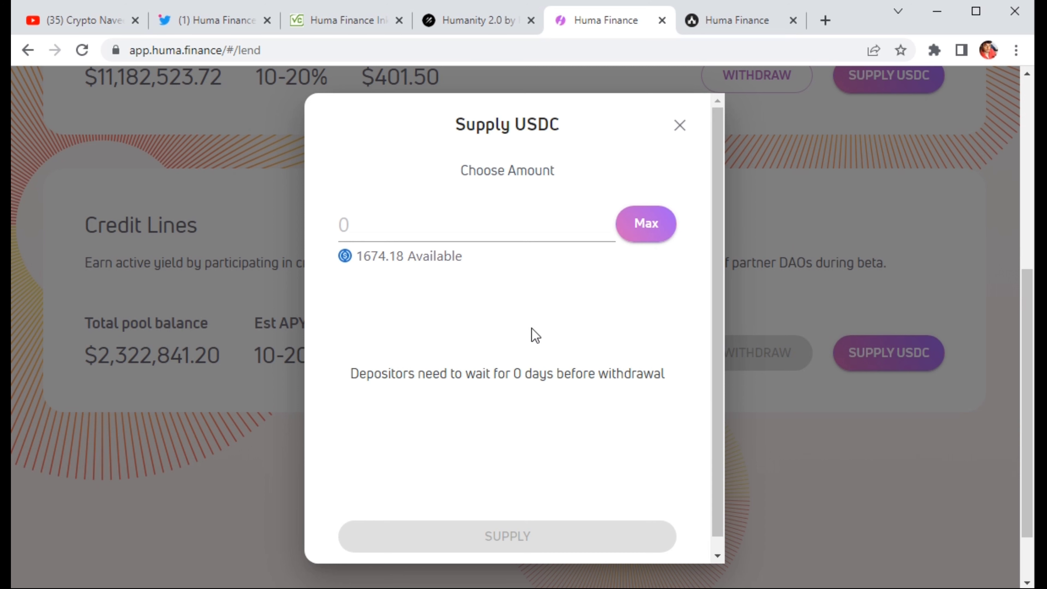
Supply 100 USDC to the Credit Lines pool and confirm the deposit in MetaMask
click(413, 241)
text(100)
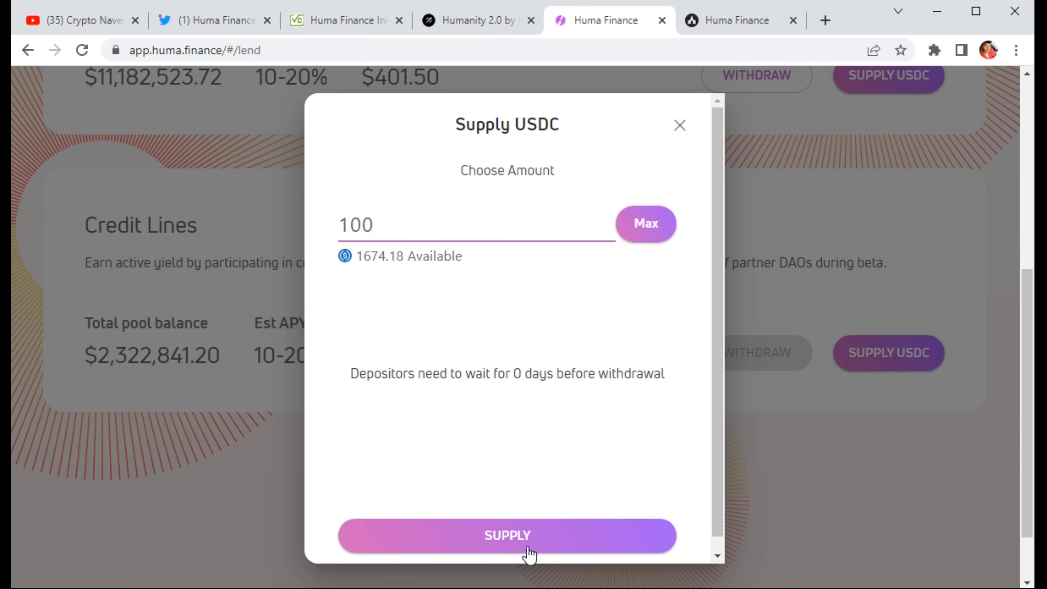
click(521, 541)
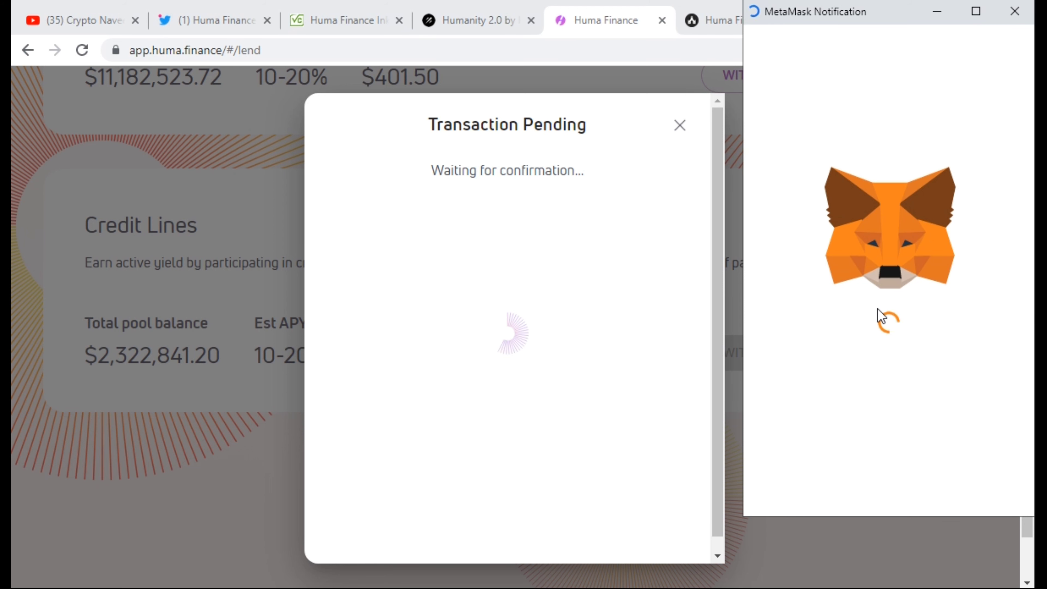
scroll(1029, 493, down, 1)
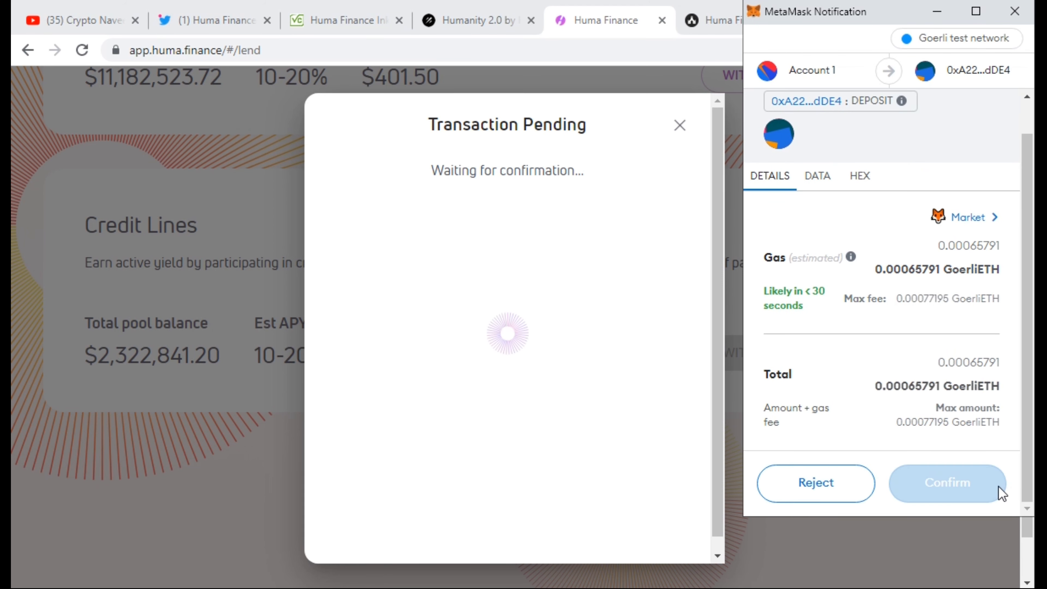
click(976, 488)
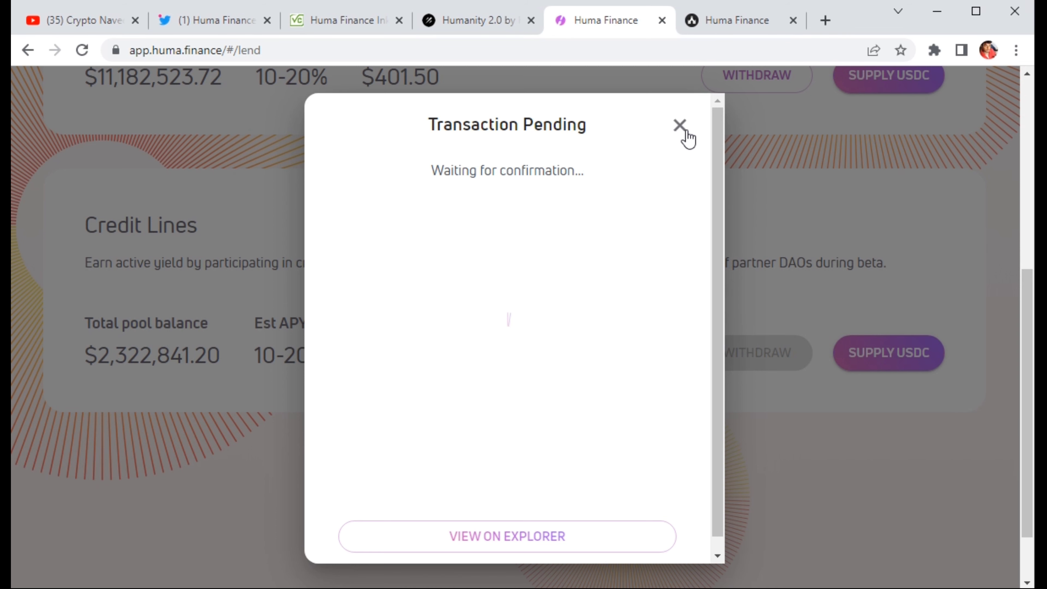
Check the Galxe campaign's instructions for borrowing from the Invoice Factoring Pool on Goerli, and return to the Huma app
click(479, 20)
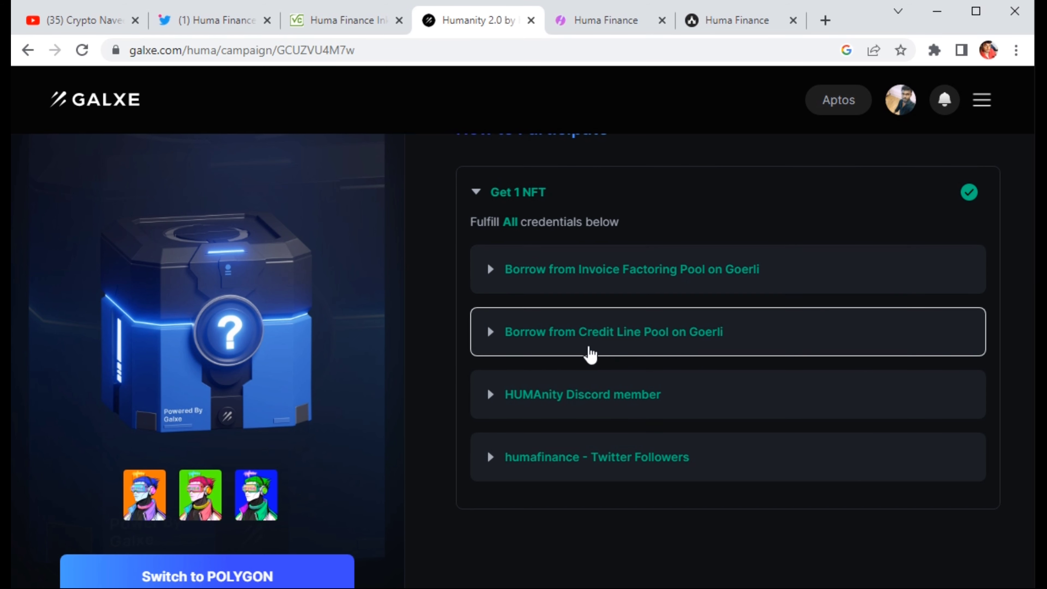
click(489, 273)
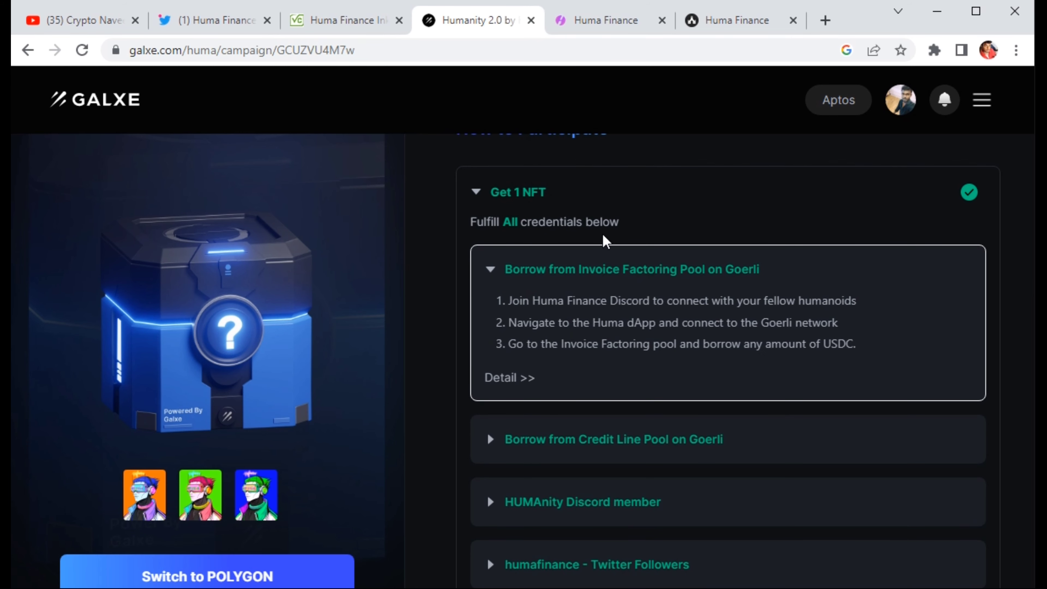
click(621, 25)
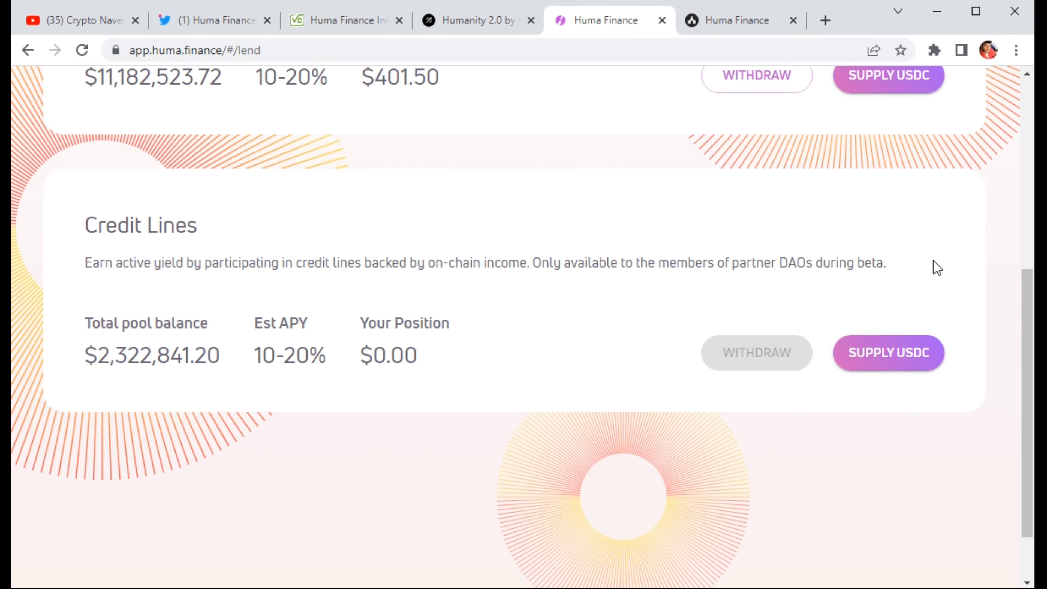
Supply 100 USDC to the Invoice Factoring pool and confirm the deposit in MetaMask
drag(1031, 432, 1035, 234)
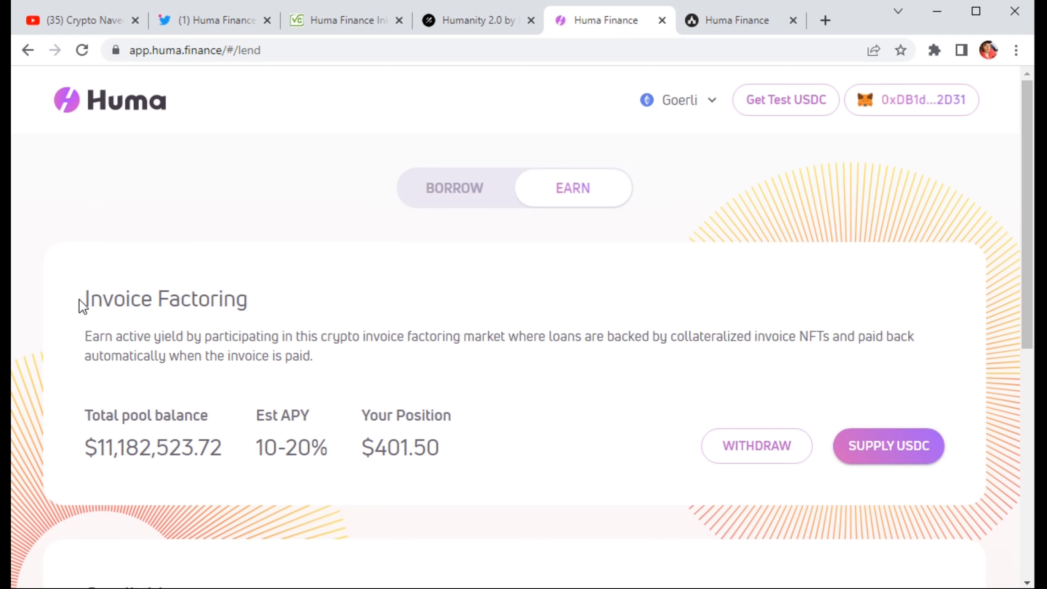
drag(81, 299, 268, 299)
click(269, 300)
click(886, 445)
click(449, 227)
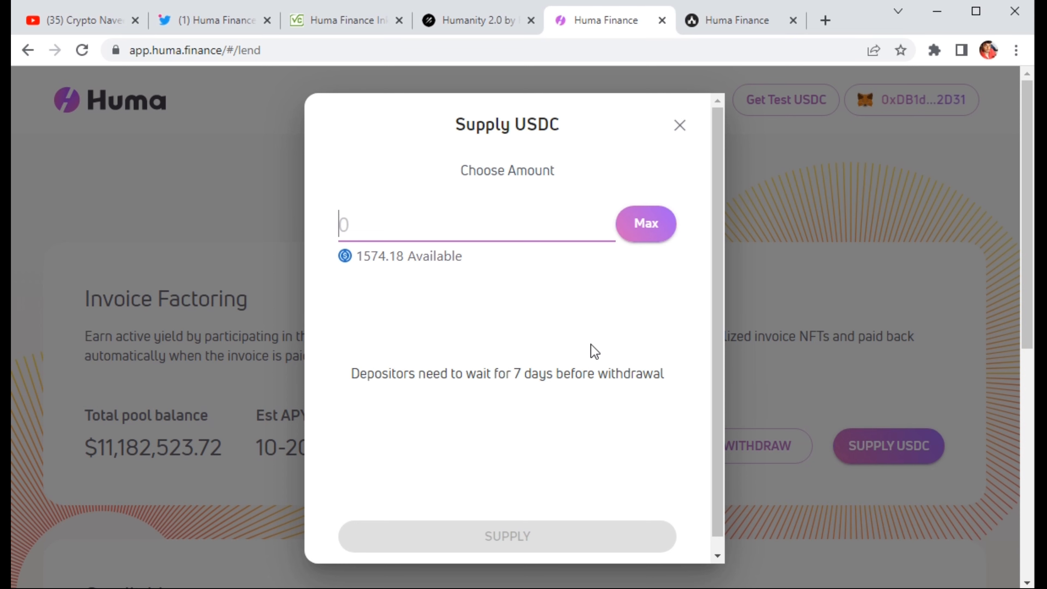
text(100)
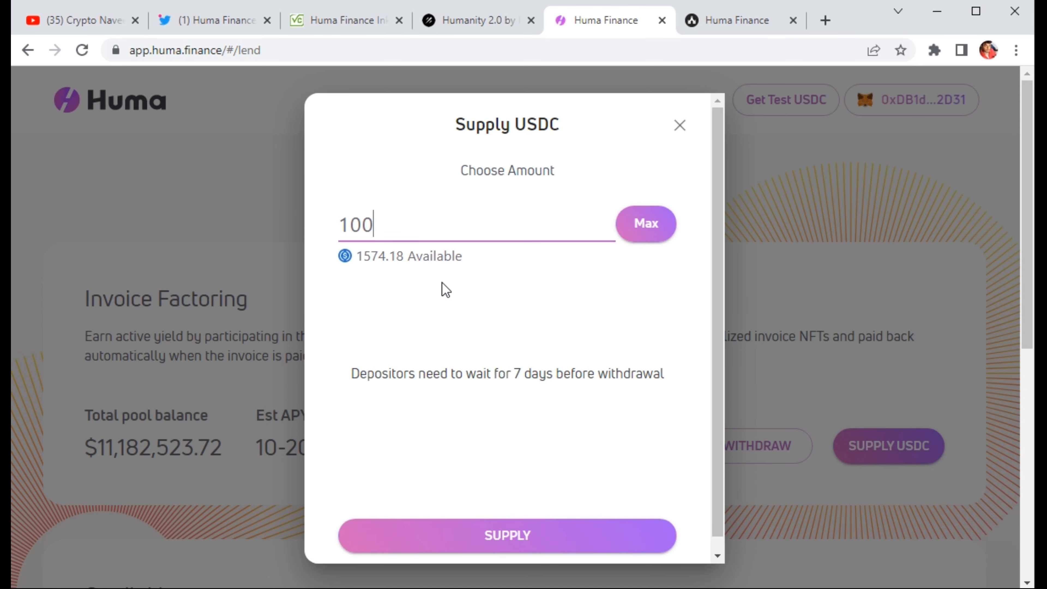
click(550, 533)
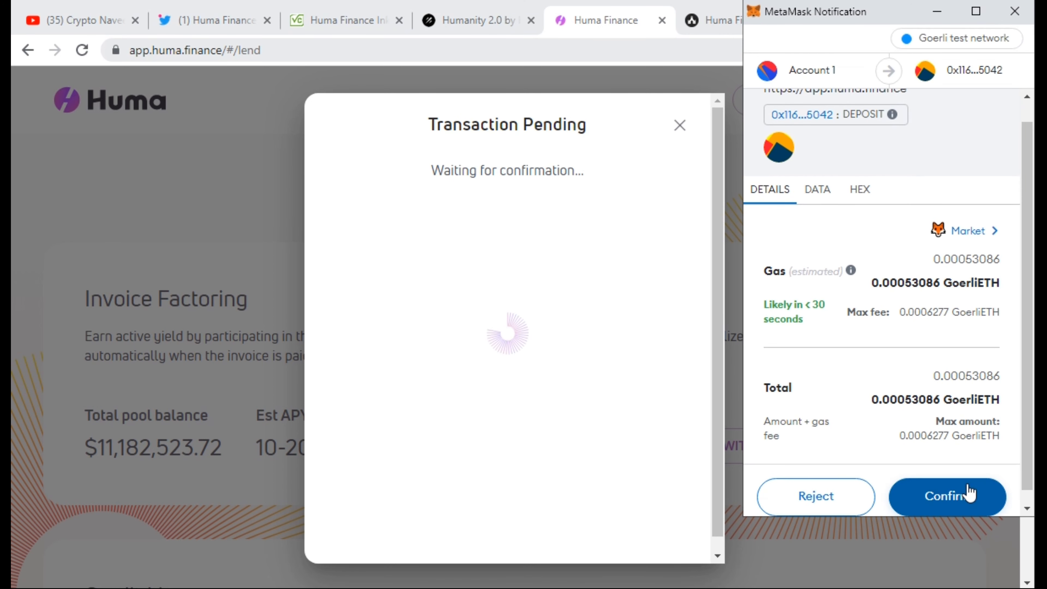
click(967, 484)
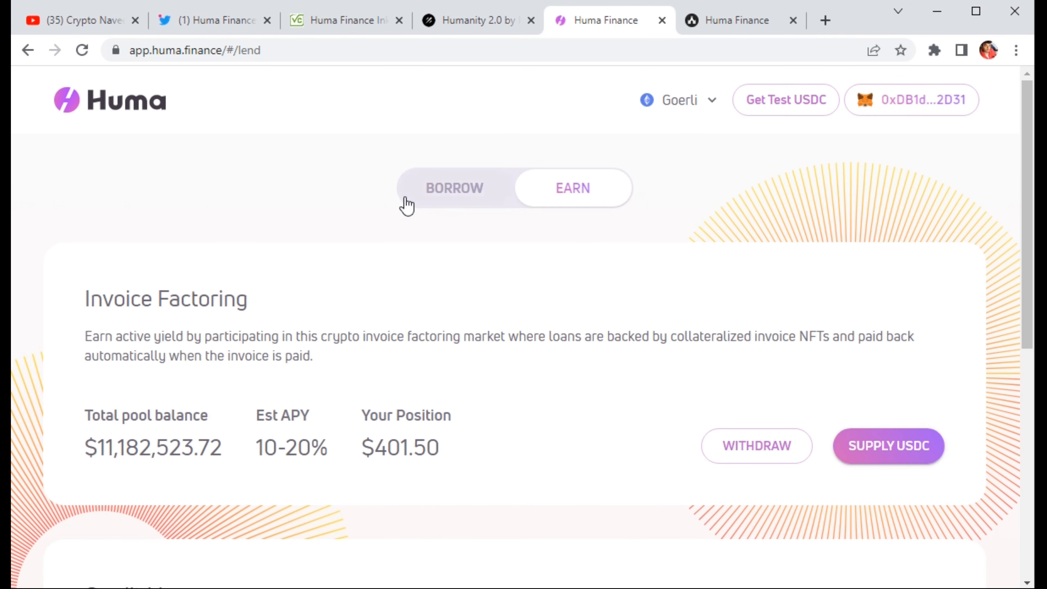
Start a test invoice from the Borrow side's Invoice Factoring pool and sign in to Request with MetaMask
click(454, 193)
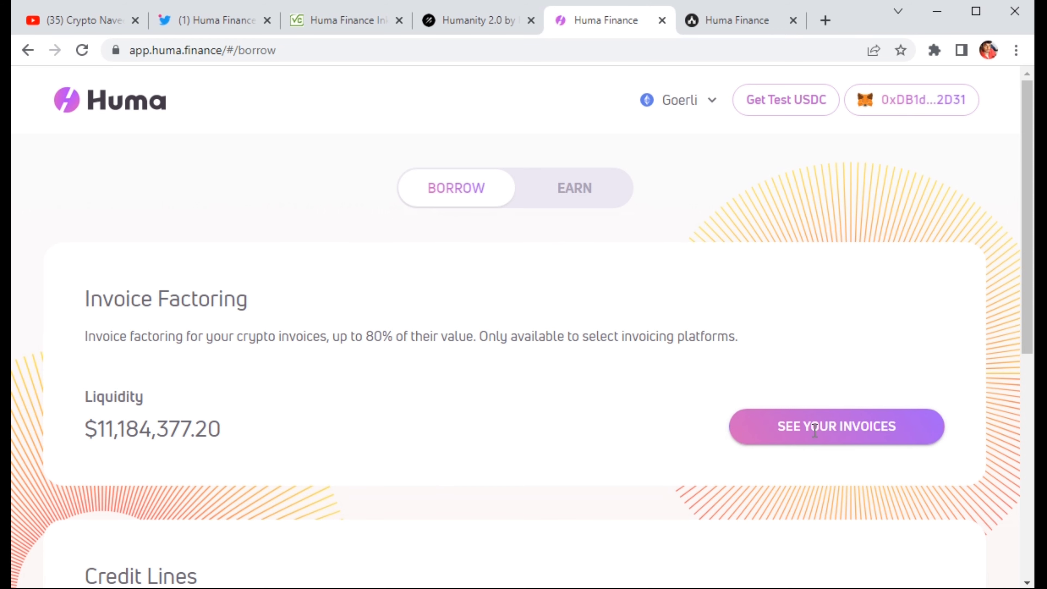
click(890, 438)
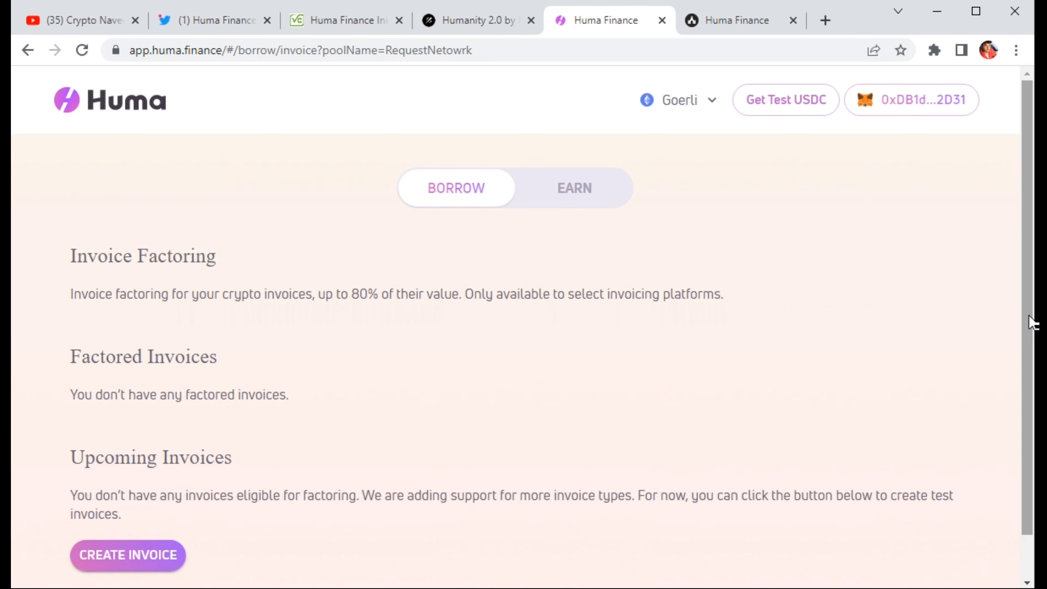
scroll(1030, 338, down, 1)
drag(1029, 338, 1026, 541)
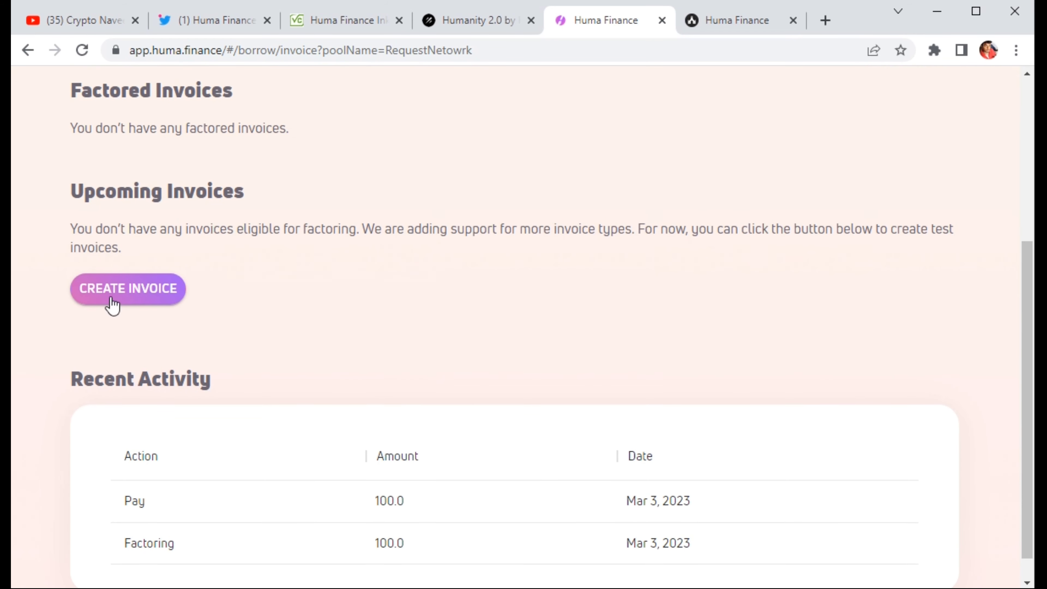
click(143, 303)
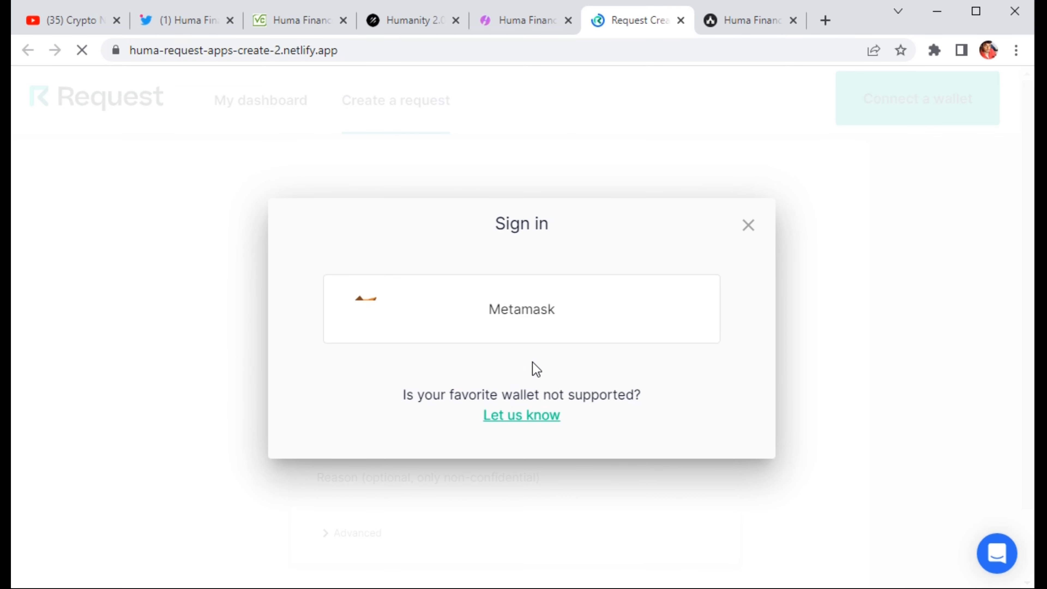
click(519, 328)
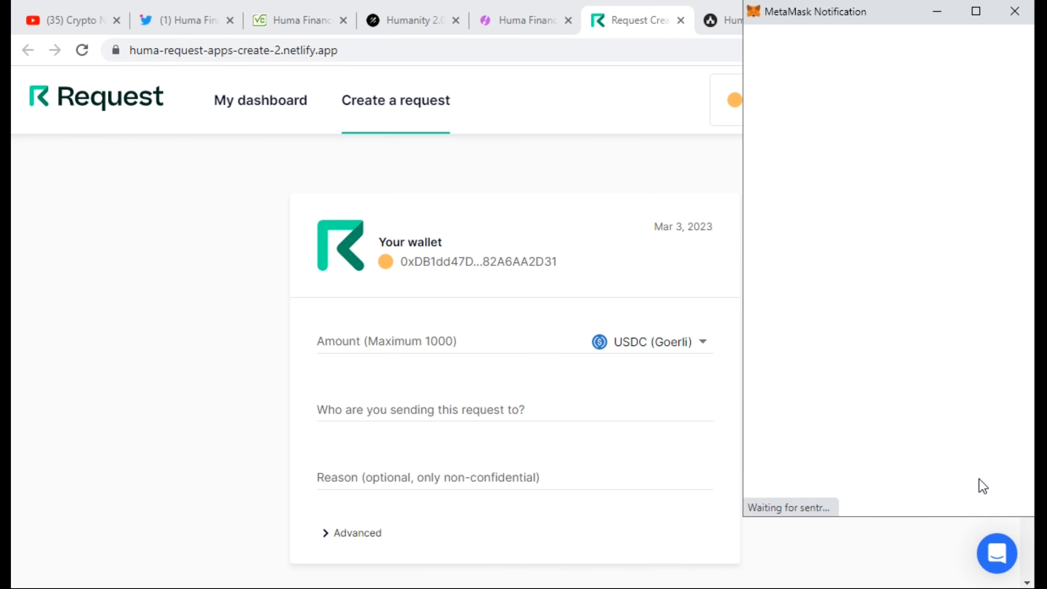
Set the request amount to 100 USDC (Goerli) and enter the wallet address copied from MetaMask's Account 1 as the recipient
click(463, 348)
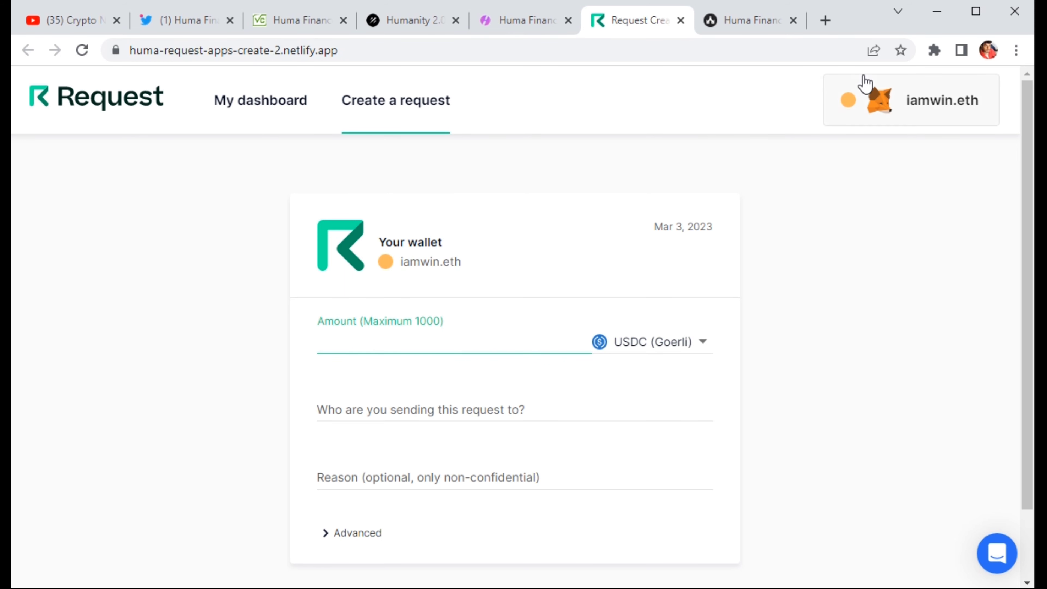
text(100)
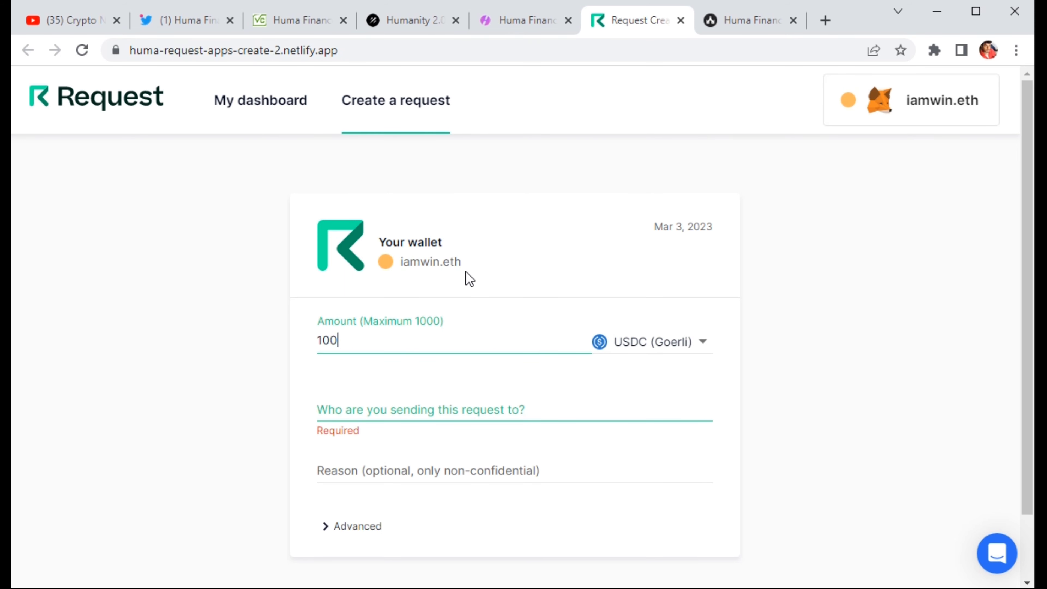
click(349, 409)
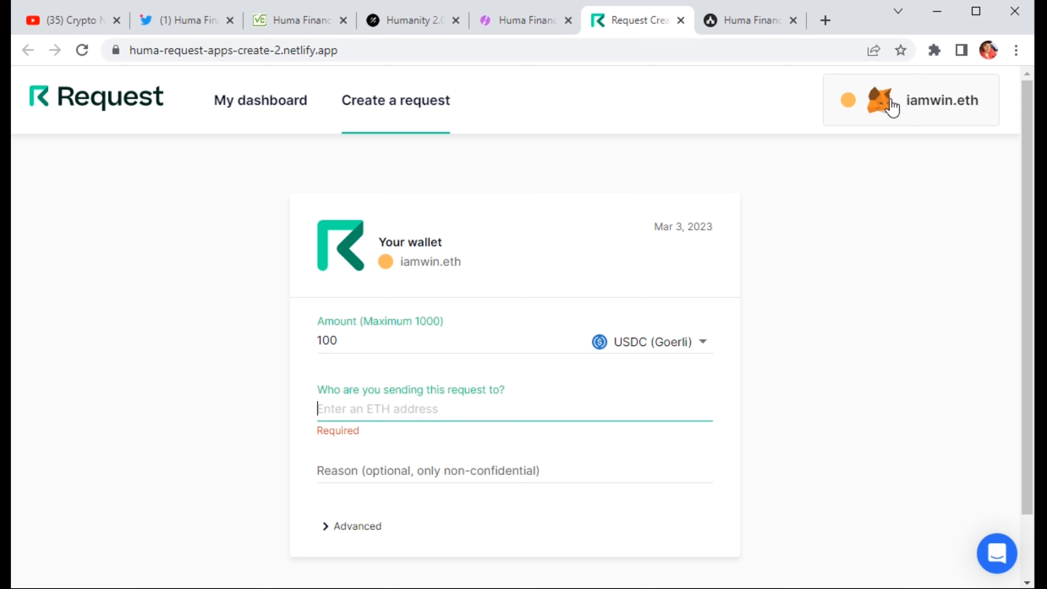
click(935, 50)
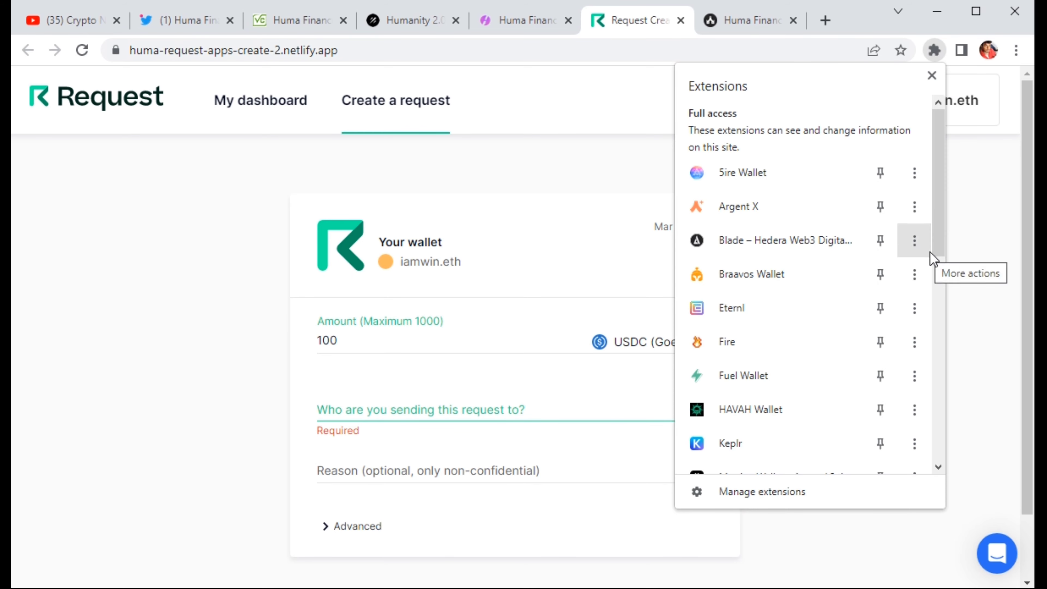
click(734, 458)
click(795, 162)
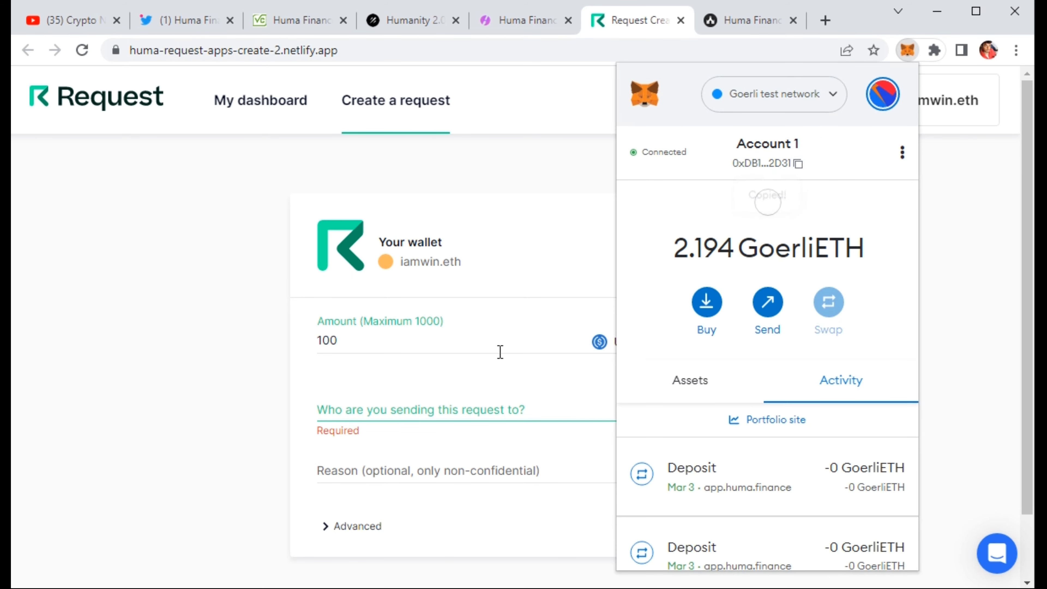
click(429, 403)
click(402, 409)
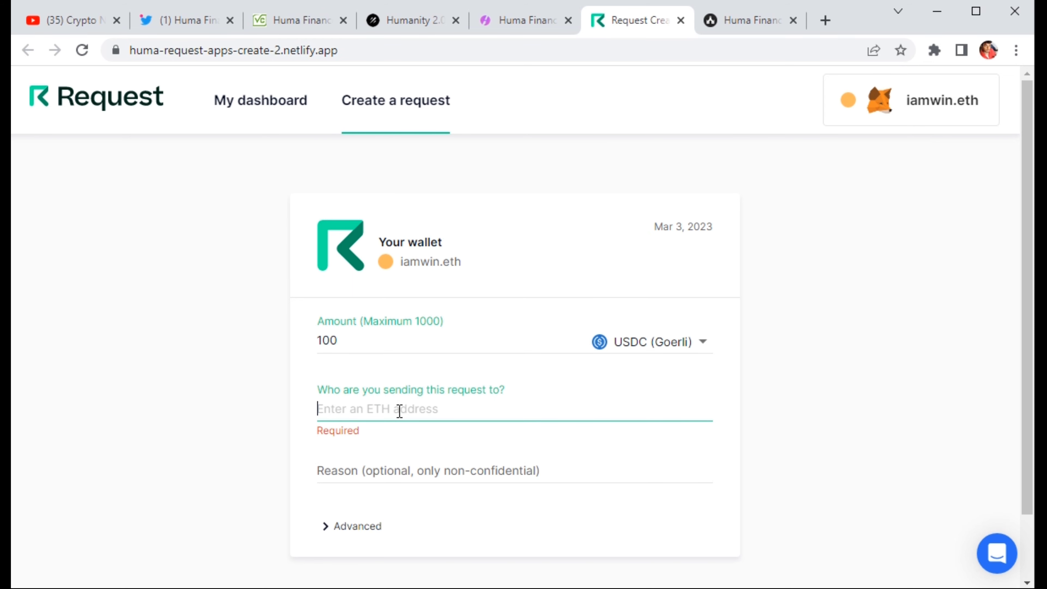
right_click(399, 411)
click(448, 281)
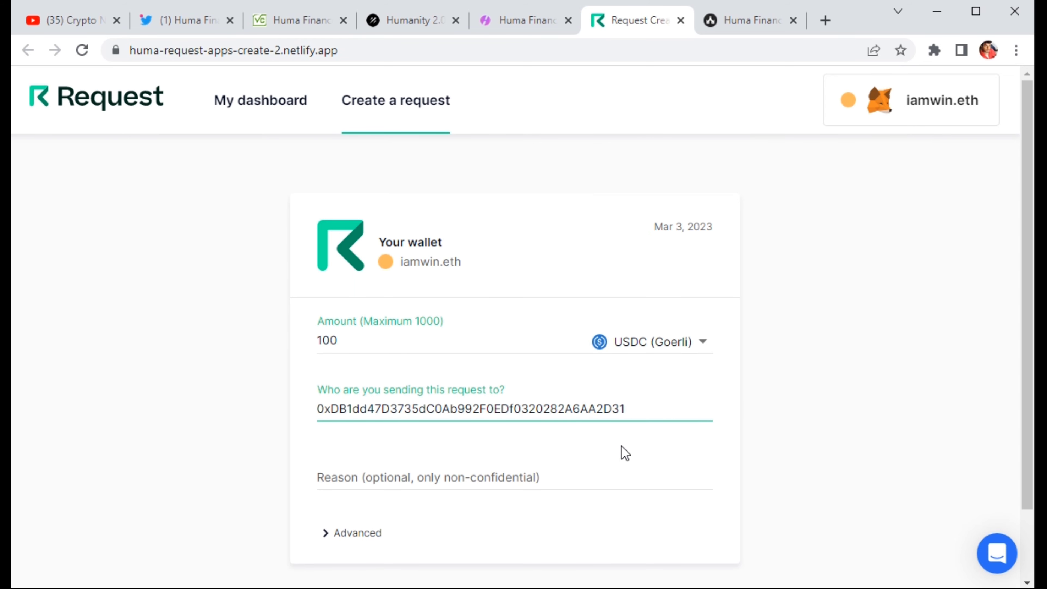
Create the payment request, sign its message and confirm the contract interaction in MetaMask
click(1029, 502)
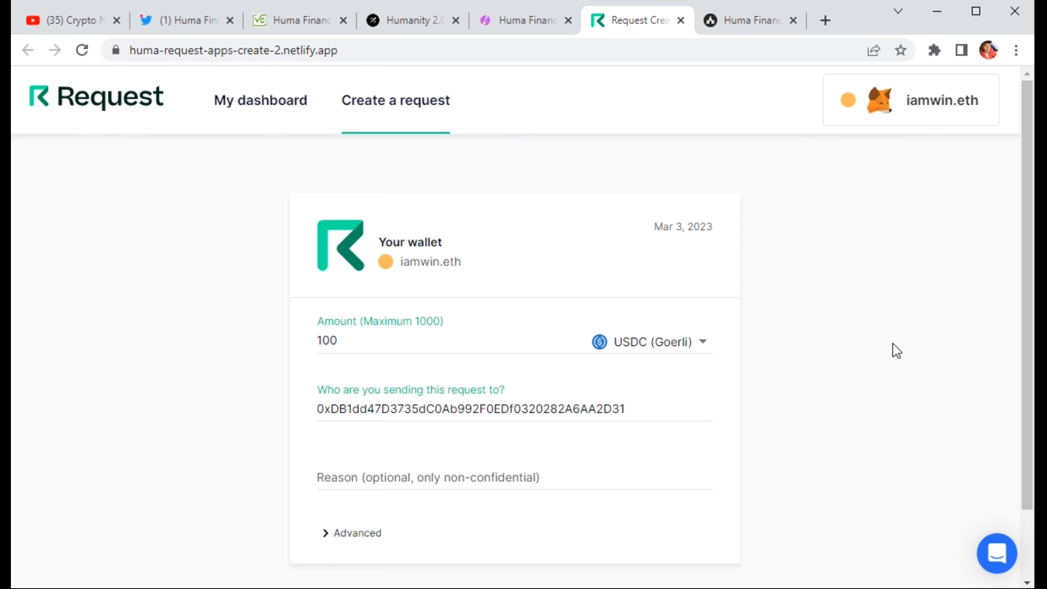
scroll(897, 351, down, 2)
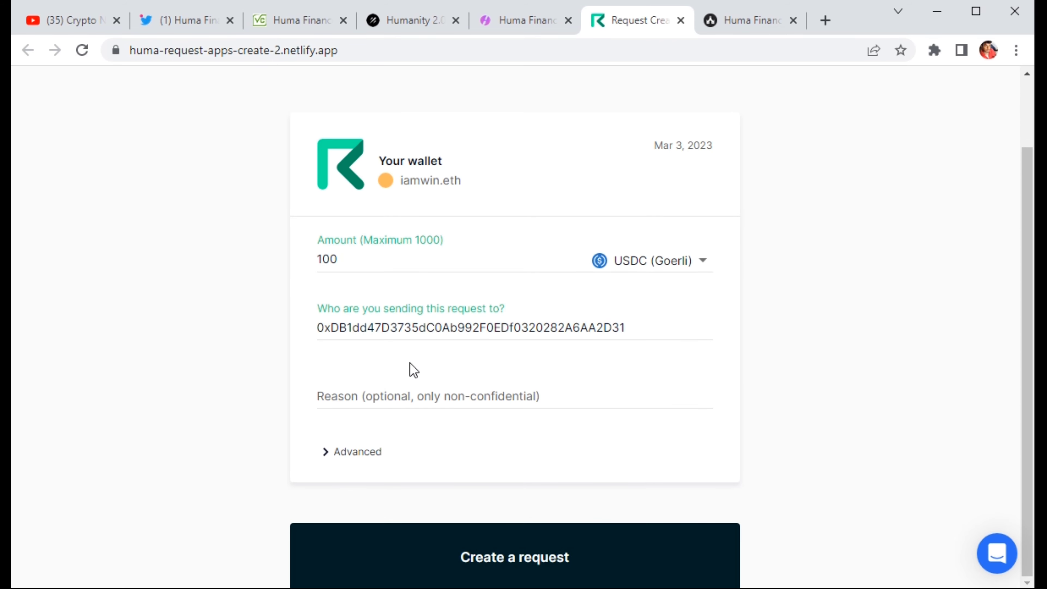
click(469, 564)
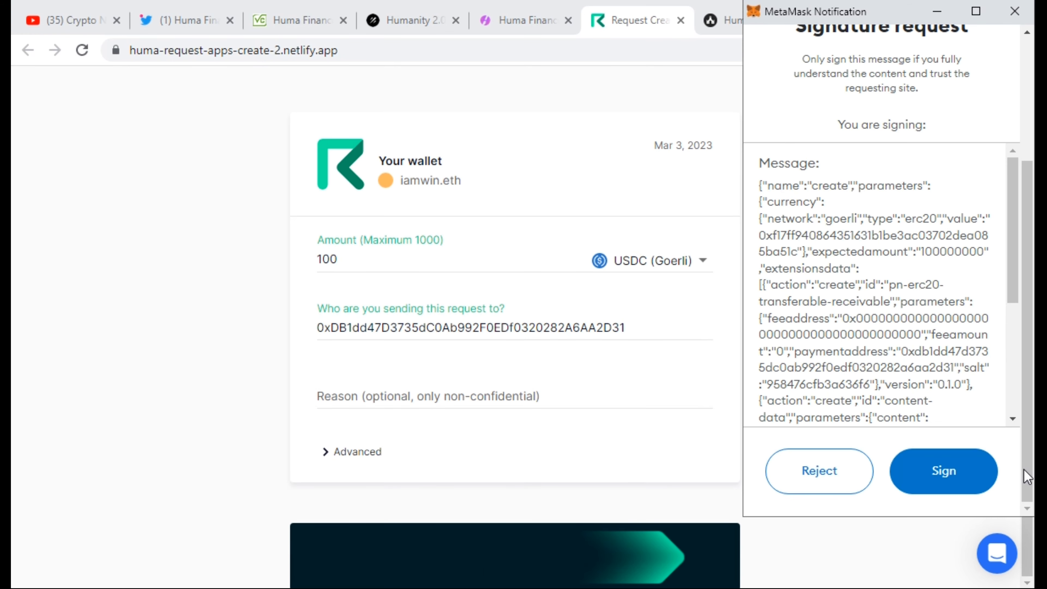
click(960, 489)
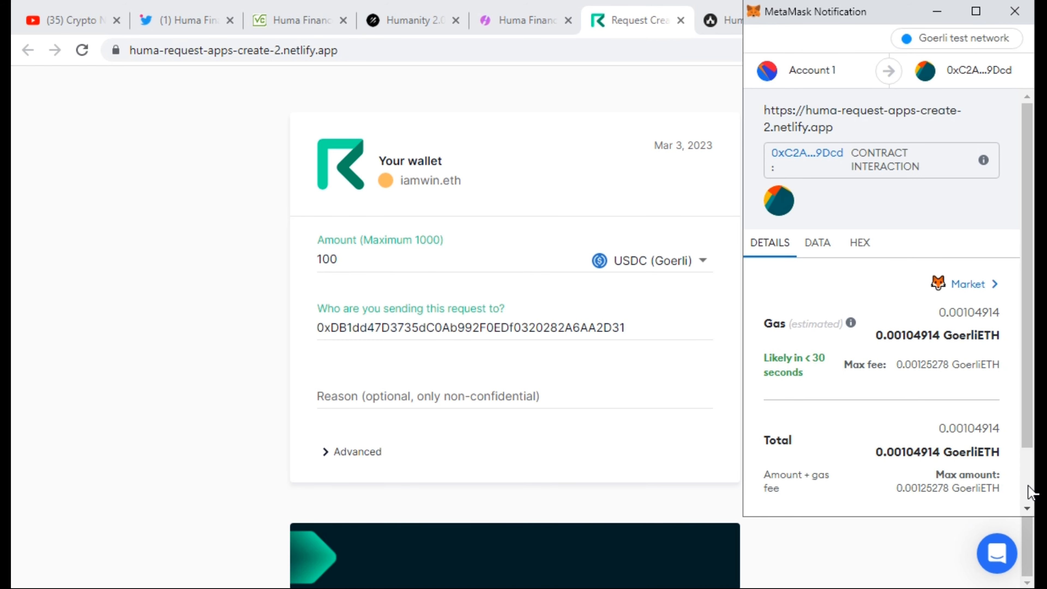
scroll(1028, 491, down, 2)
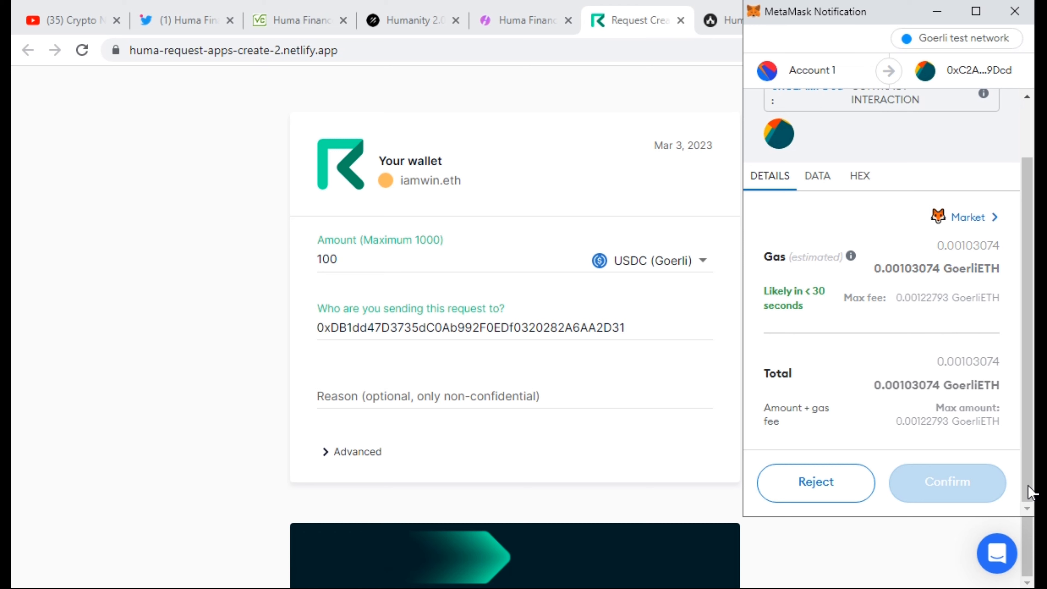
click(979, 485)
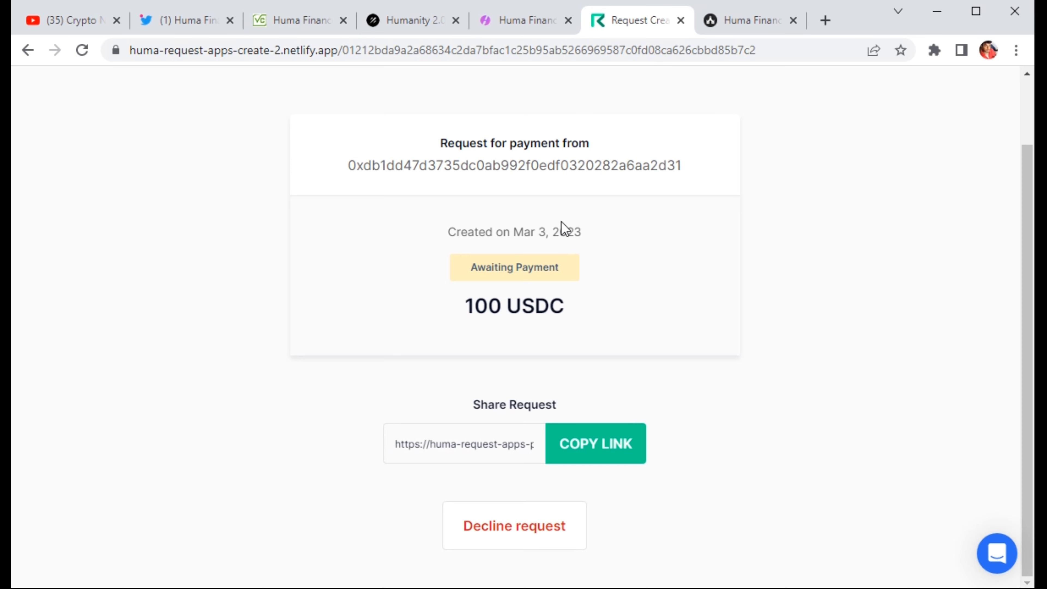
Return to the Huma app and reload the Invoice Factoring page to check the Upcoming Invoices section
click(530, 24)
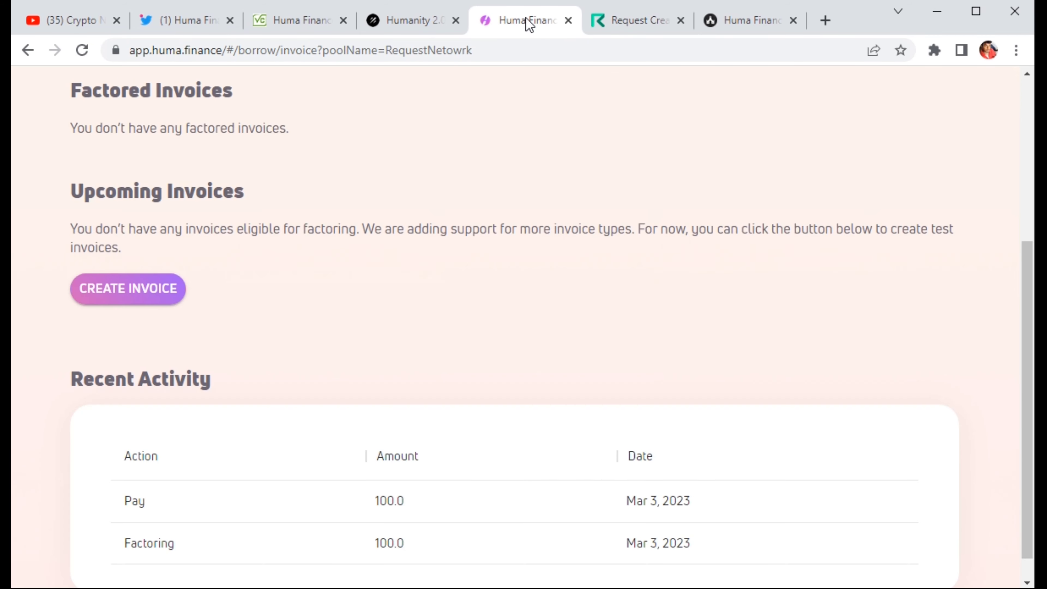
scroll(670, 293, down, 1)
scroll(988, 400, up, 6)
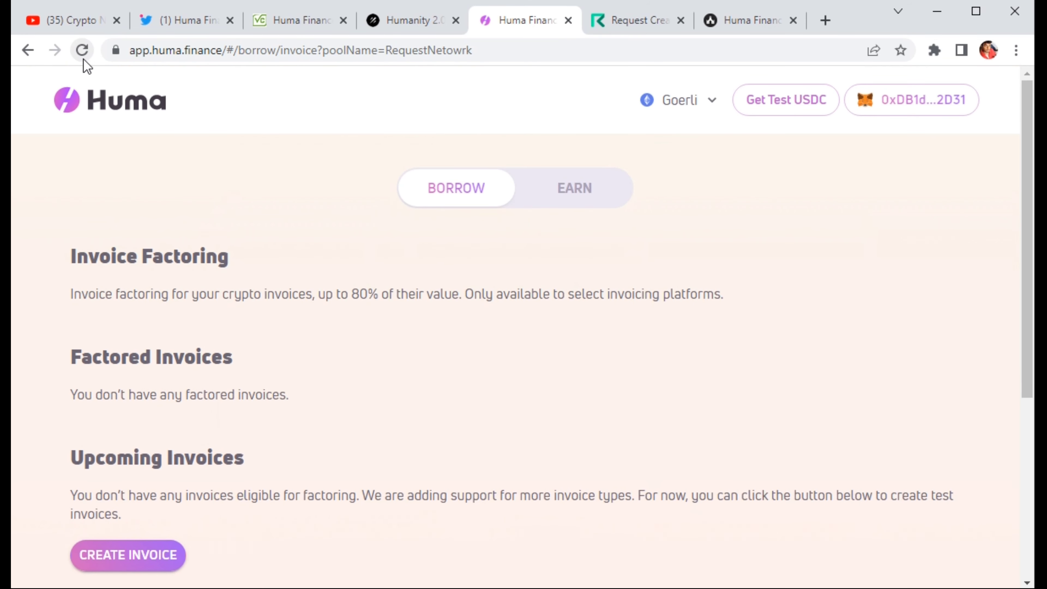
click(82, 50)
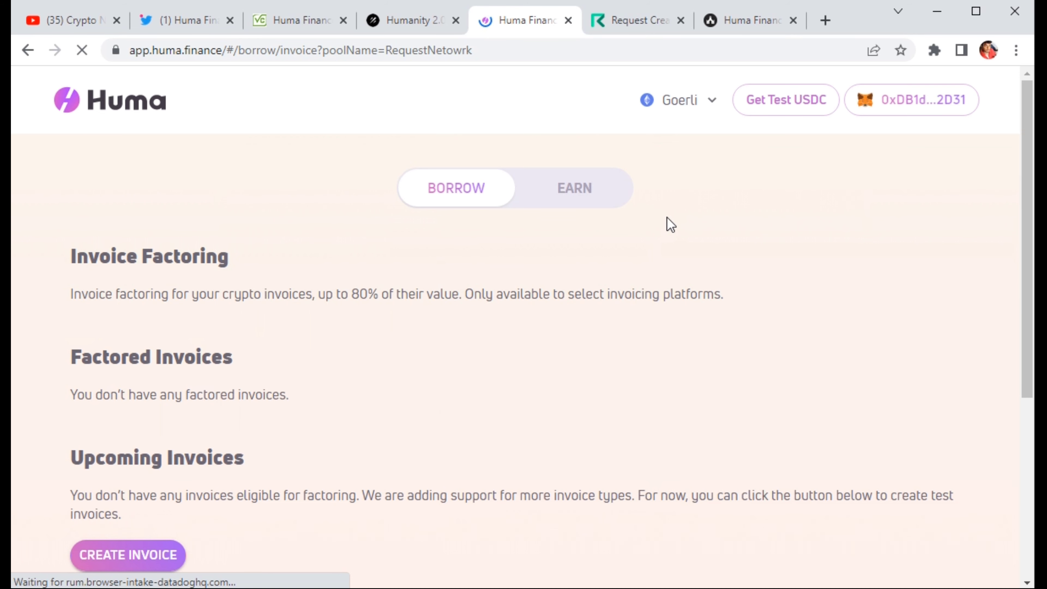
drag(1029, 371, 1028, 480)
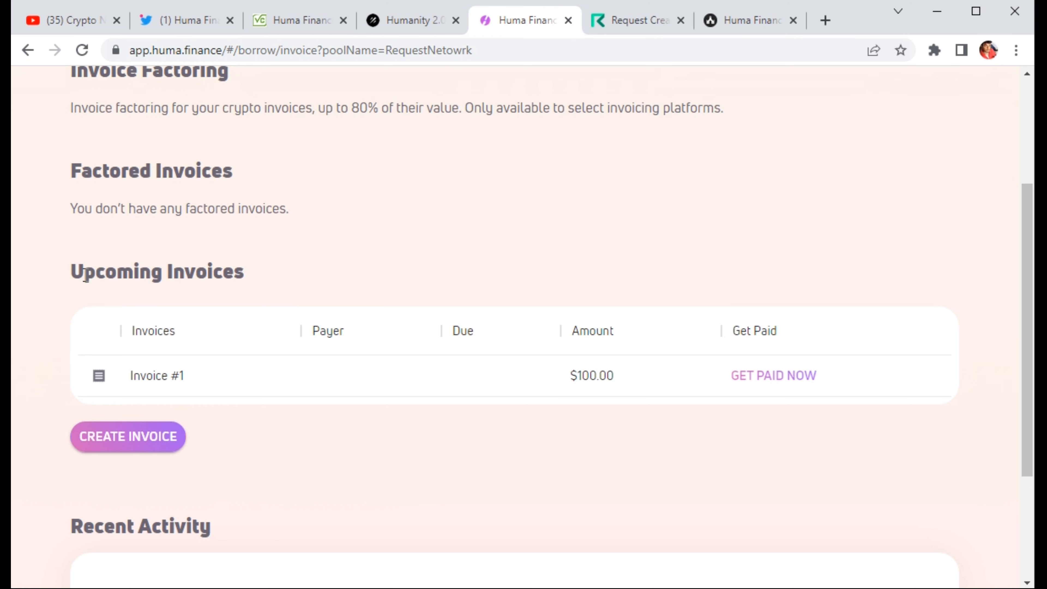
drag(83, 274, 256, 274)
click(257, 275)
Request payment of 80 USDC against Invoice #1, accept the terms, and approve the invoice NFT transfer in MetaMask
click(770, 375)
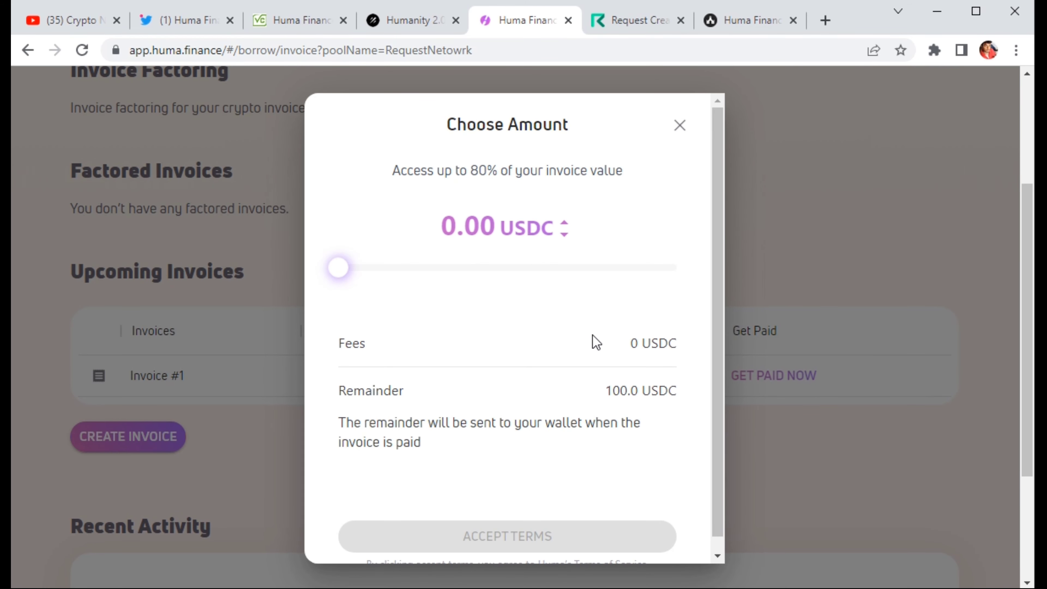
drag(339, 268, 700, 271)
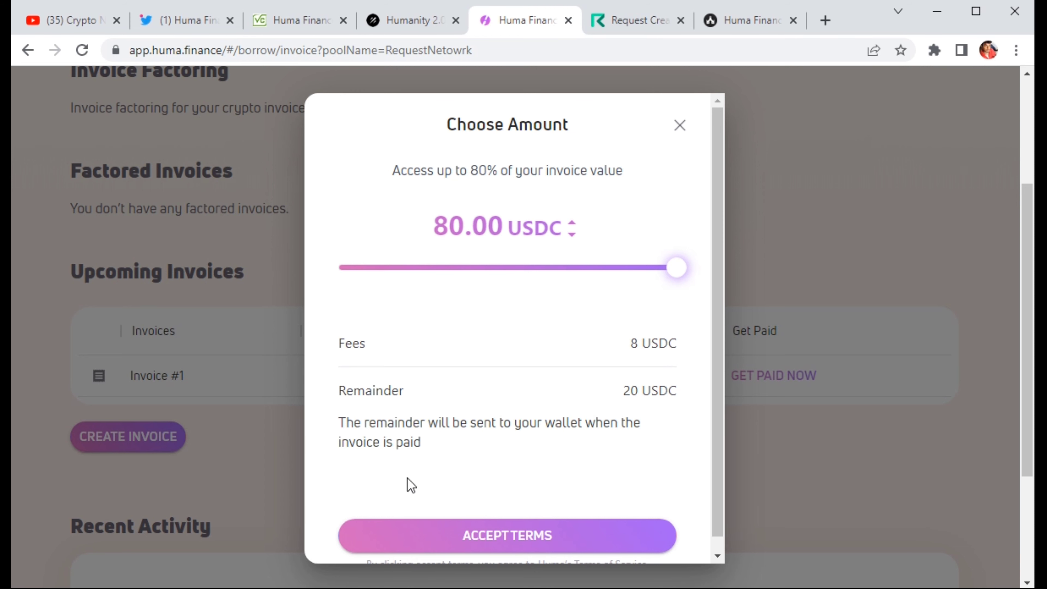
click(578, 545)
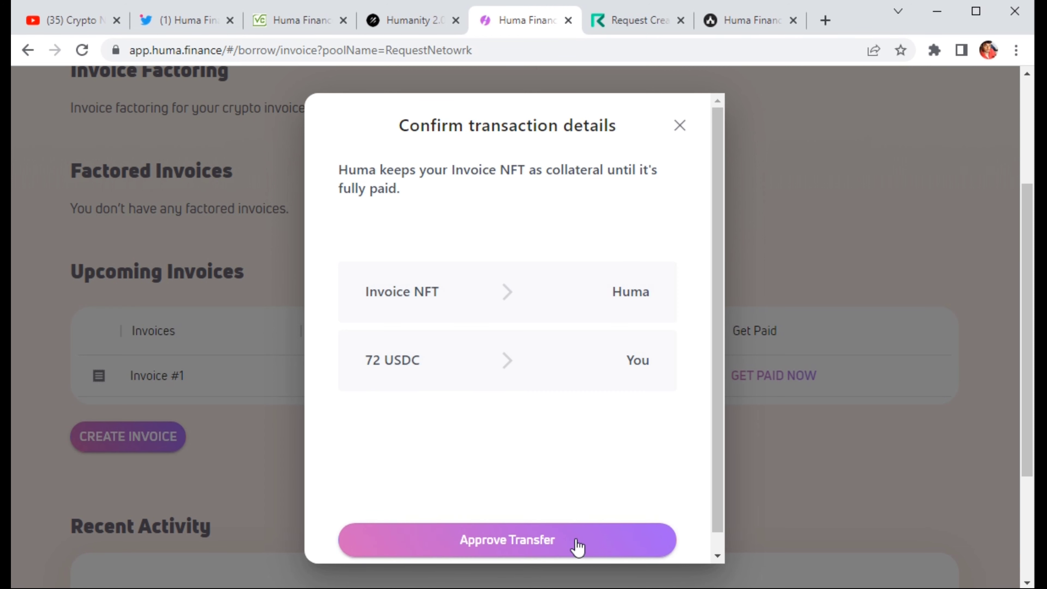
click(555, 540)
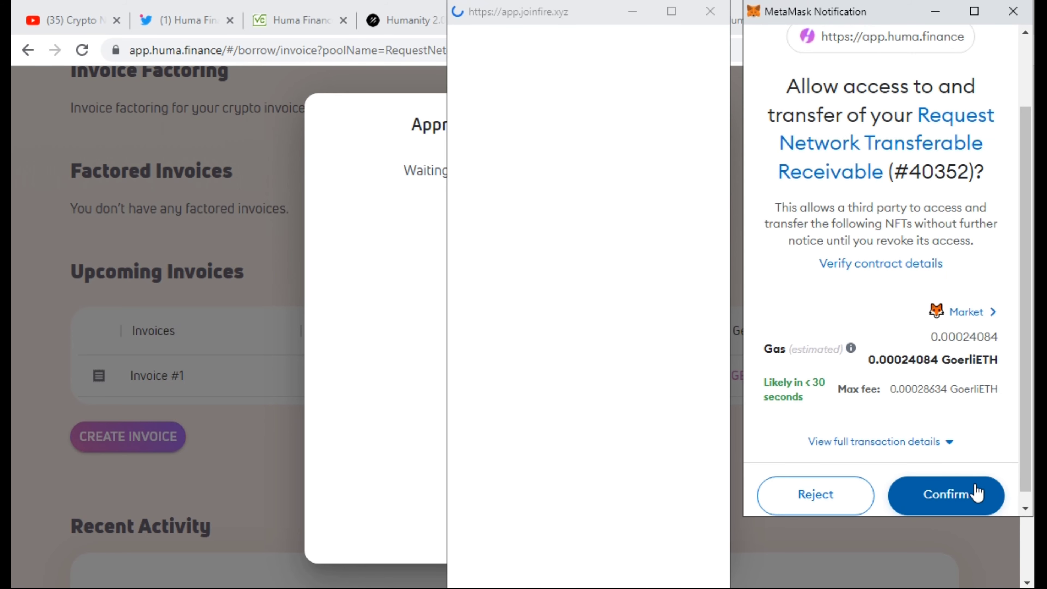
click(976, 493)
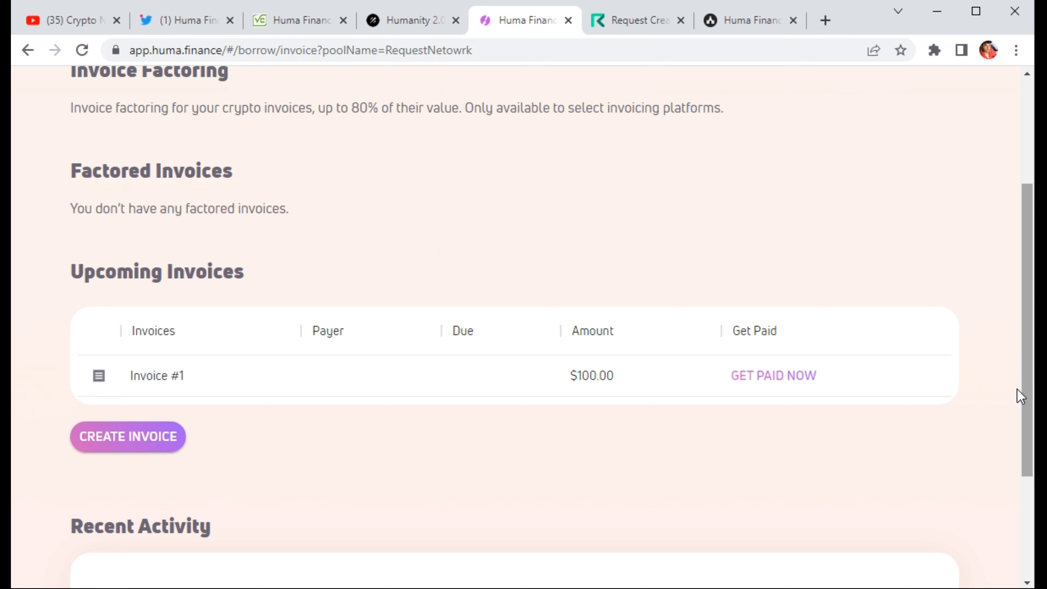
Switch to the Galxe campaign to check its credentials and collapse the Invoice Factoring Pool borrowing instructions
drag(1018, 389, 1025, 124)
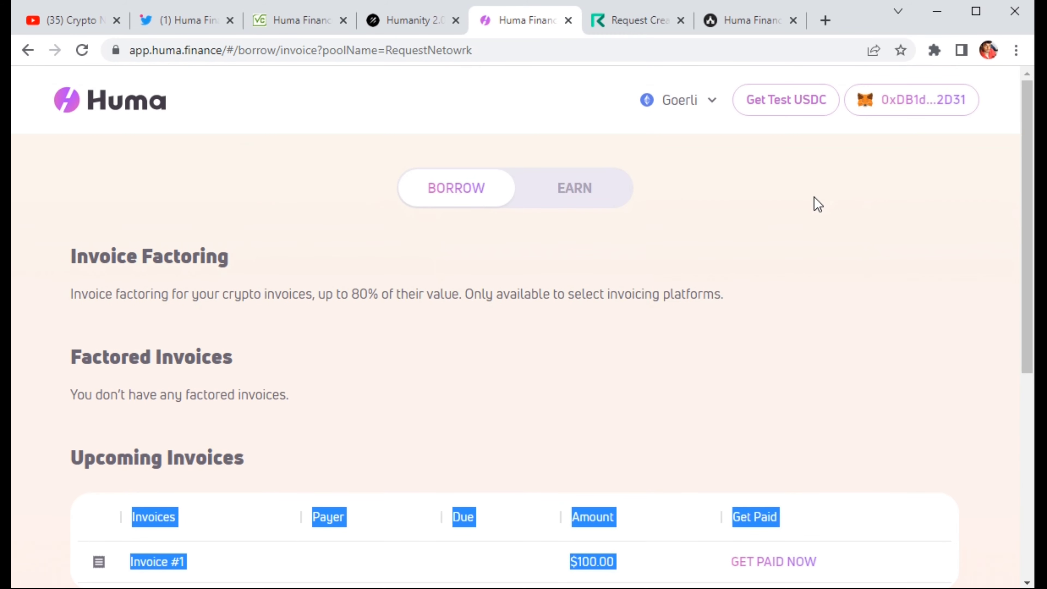
click(814, 198)
click(411, 19)
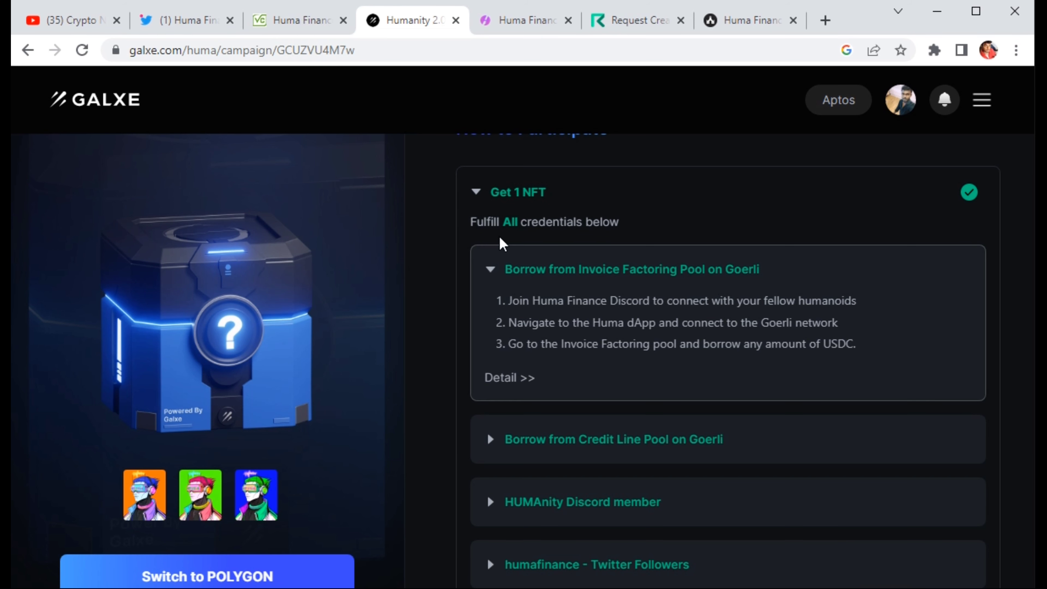
click(494, 279)
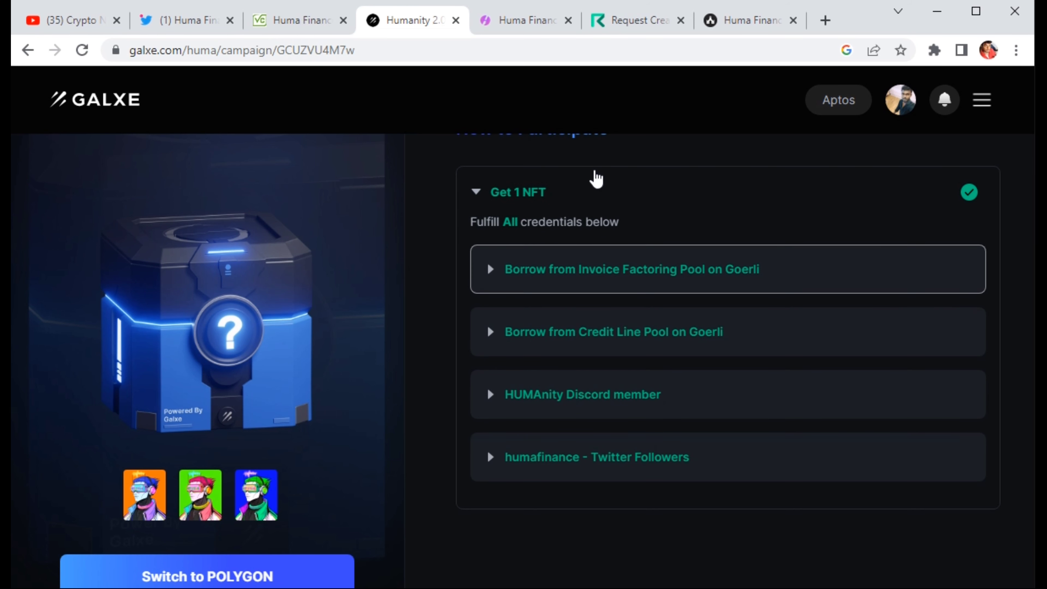
Close the Request page and examine the Humanity 2.0 role's requirements on the Huma Finance Guild page
click(685, 25)
click(680, 20)
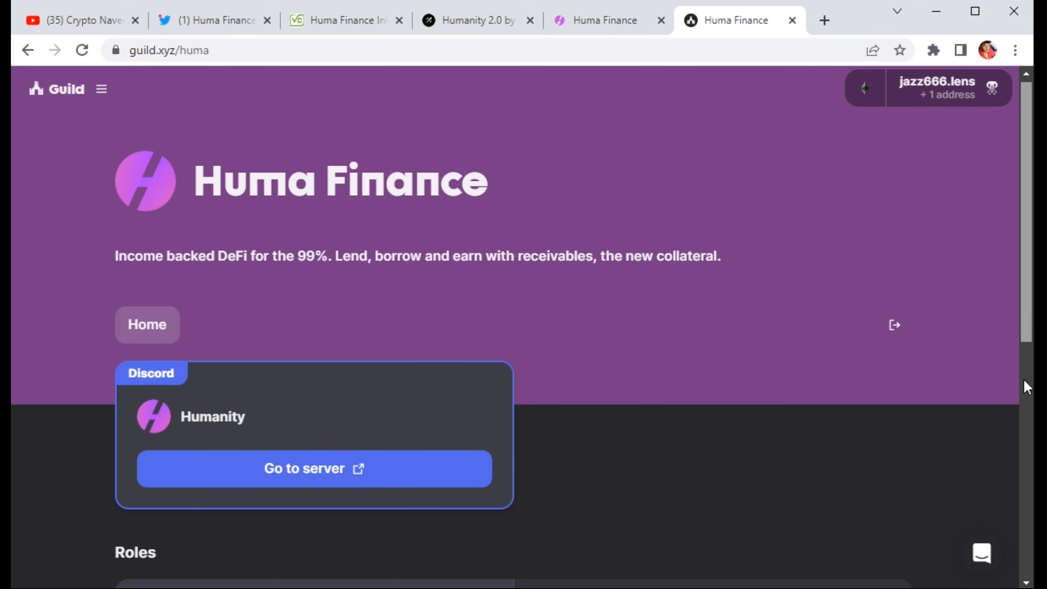
click(1028, 363)
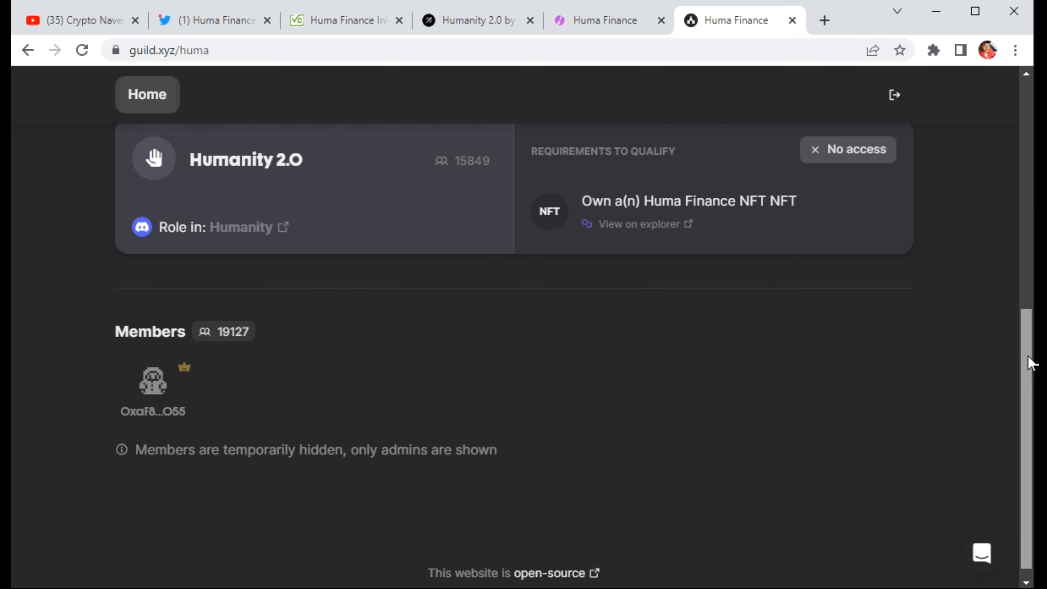
scroll(1029, 363, up, 5)
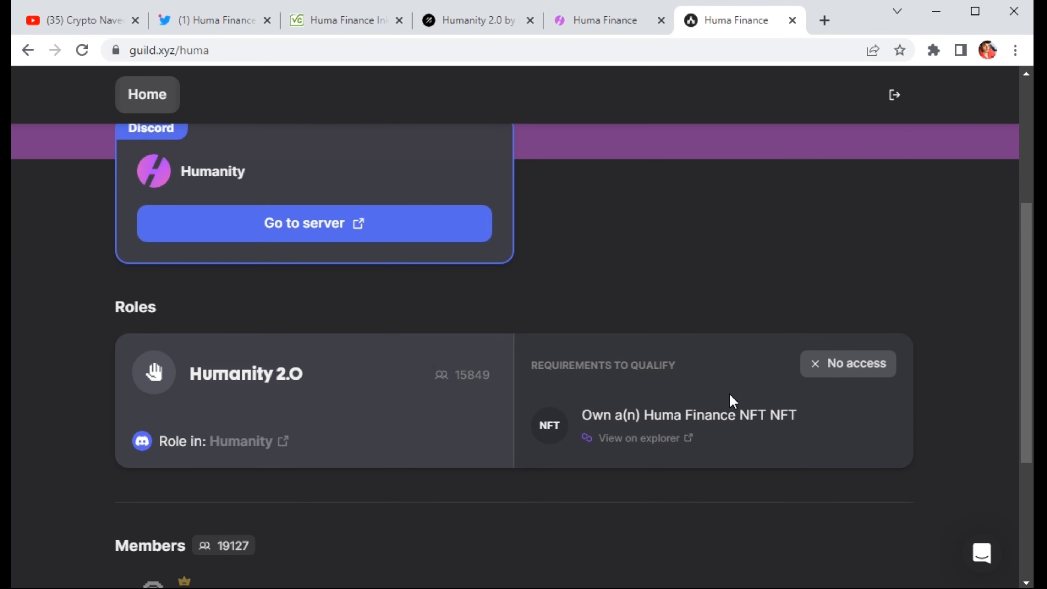